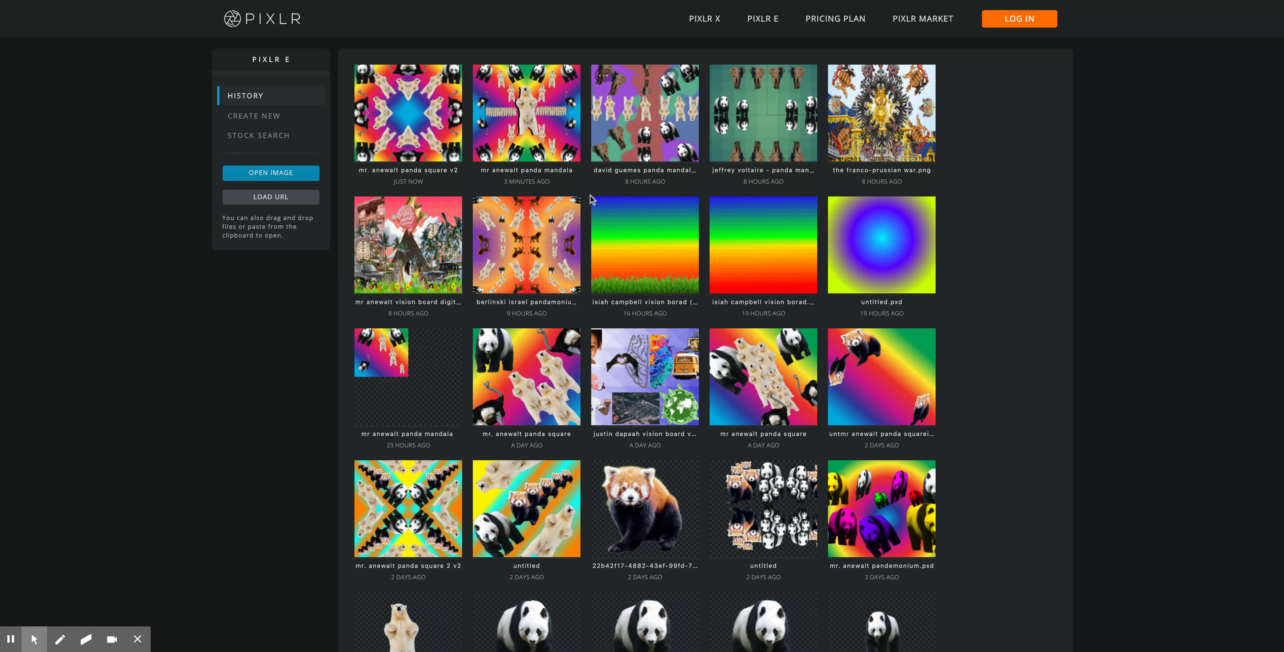
# Open the newest panda square v2 image from the history and add the red panda PNG as a new layer
pyautogui.click(420, 127)
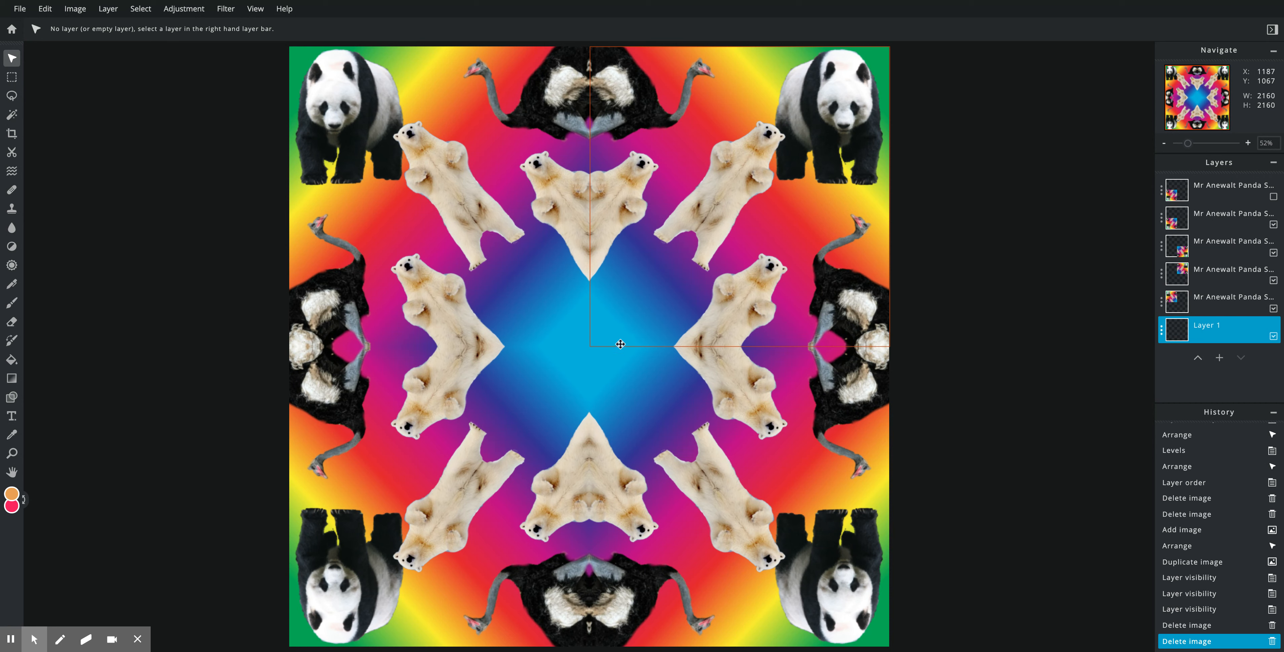
pyautogui.click(113, 12)
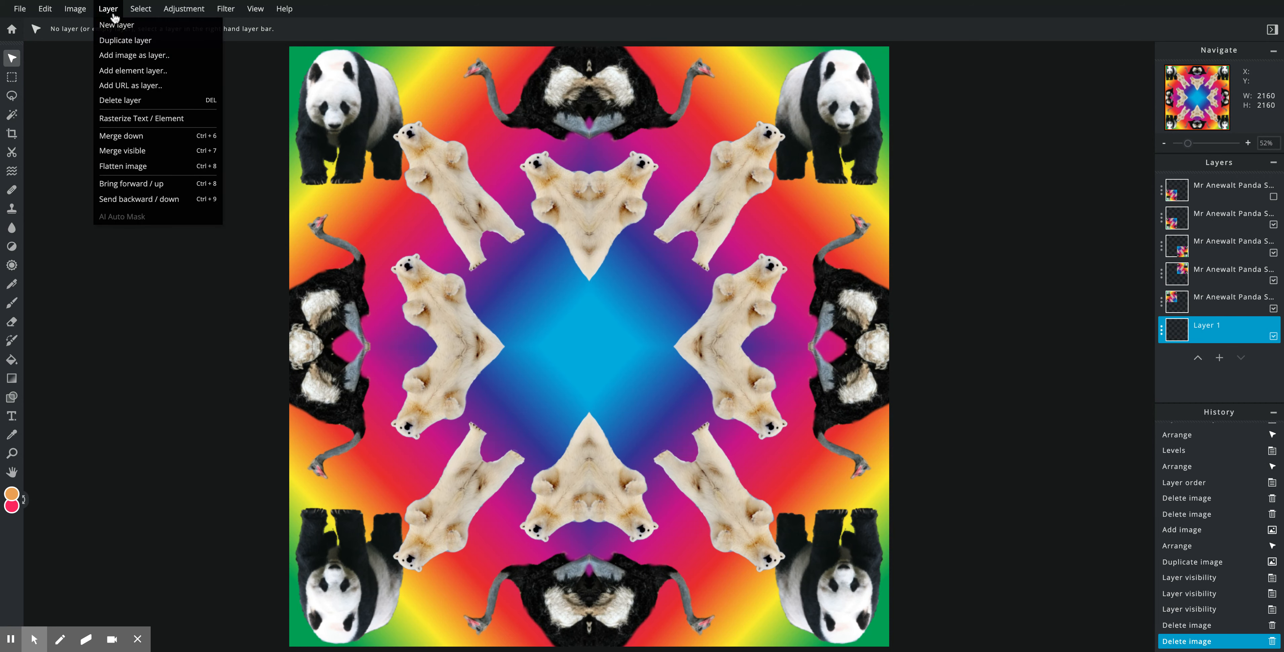
pyautogui.click(112, 54)
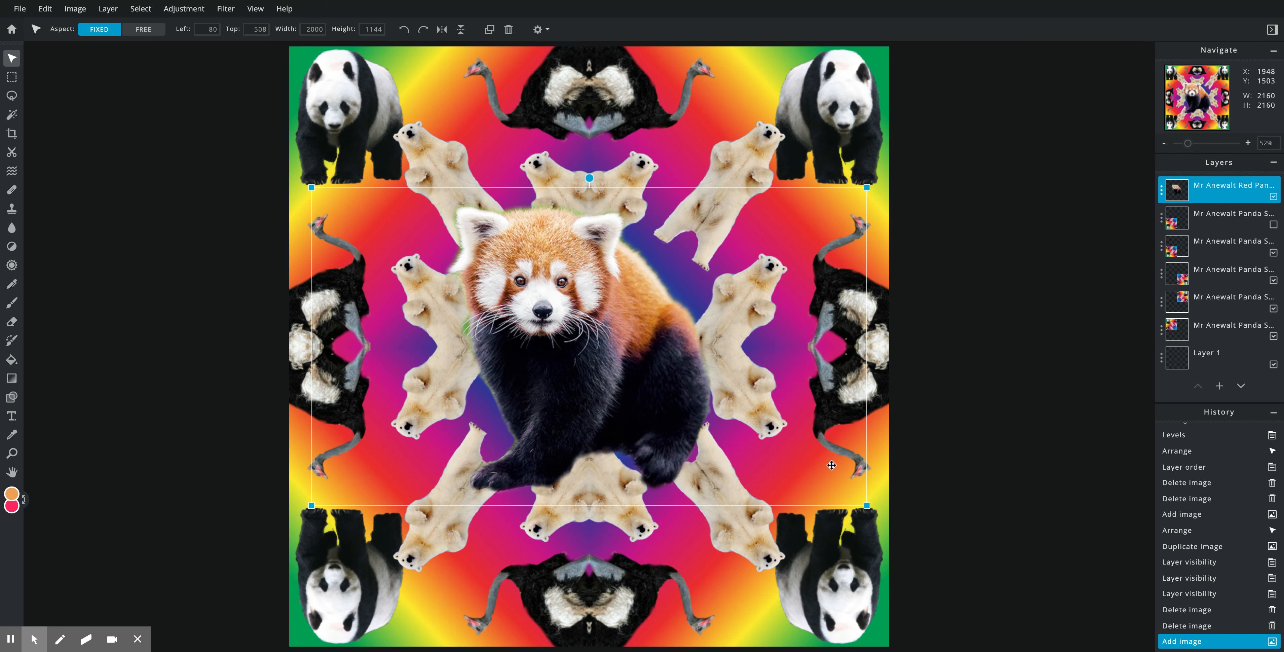
# Scale the red panda layer down to about 1540 × 881 px and place it over the centre of the mandala
pyautogui.moveTo(867, 187); pyautogui.dragTo(688, 285)
pyautogui.moveTo(578, 379); pyautogui.dragTo(672, 319)
pyautogui.moveTo(784, 450); pyautogui.dragTo(741, 423)
pyautogui.moveTo(643, 317); pyautogui.dragTo(667, 337)
pyautogui.moveTo(764, 250); pyautogui.dragTo(820, 219)
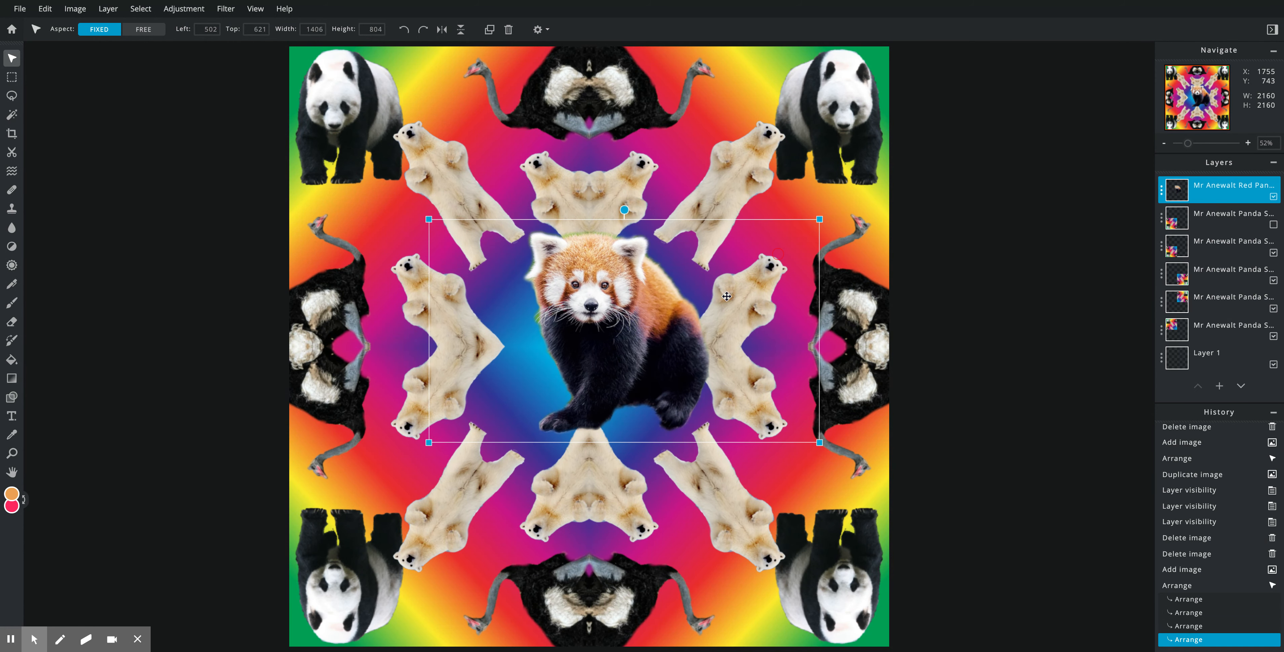
pyautogui.moveTo(429, 442); pyautogui.dragTo(391, 464)
pyautogui.moveTo(610, 375)
pyautogui.mouseDown()
pyautogui.moveTo(590, 368)
pyautogui.moveTo(602, 373)
pyautogui.mouseUp()
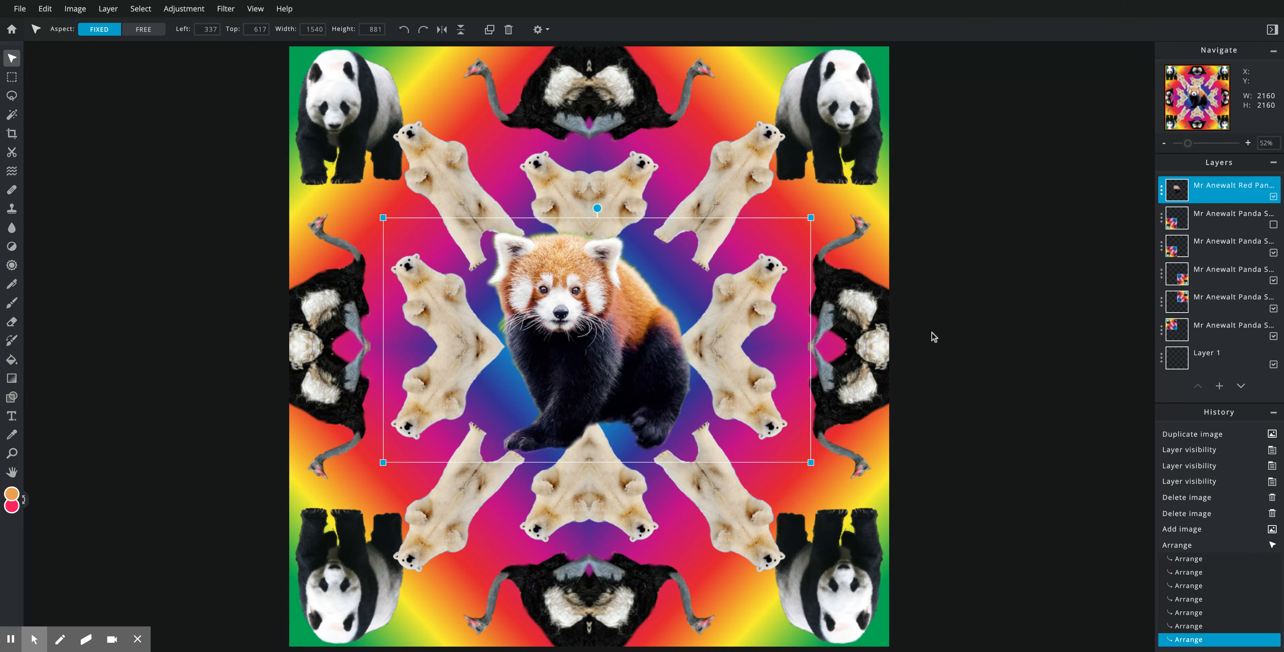
pyautogui.click(968, 312)
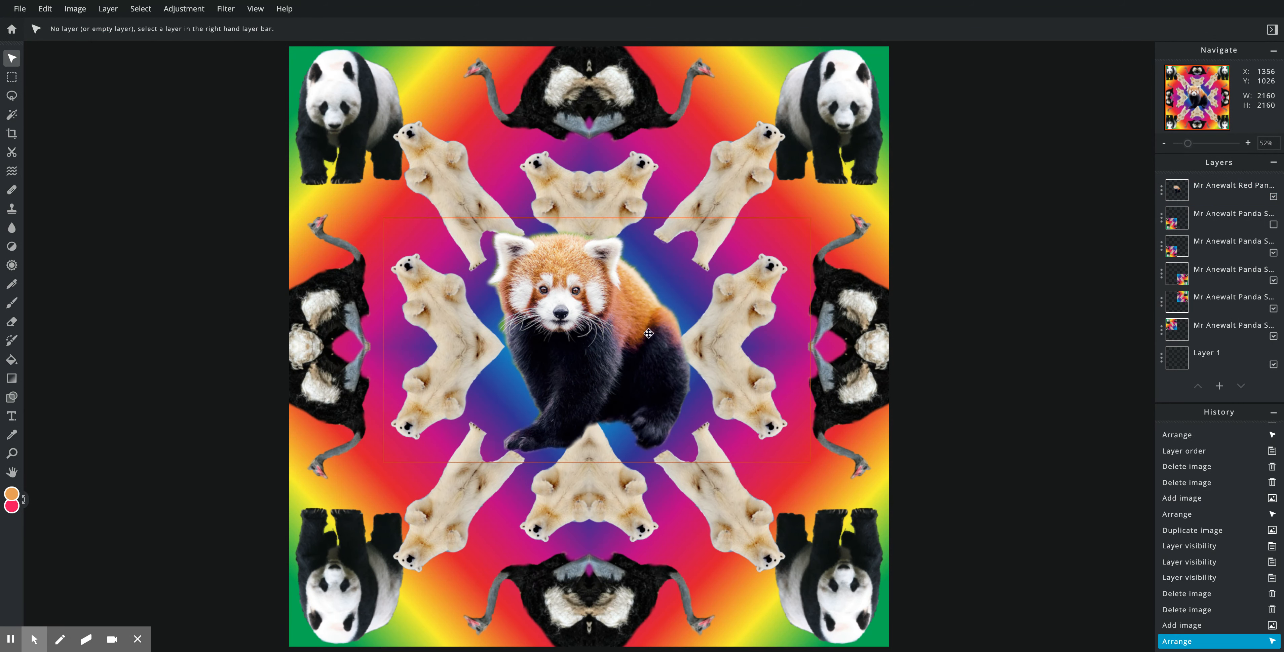
# Duplicate the large red panda layer
pyautogui.click(559, 339)
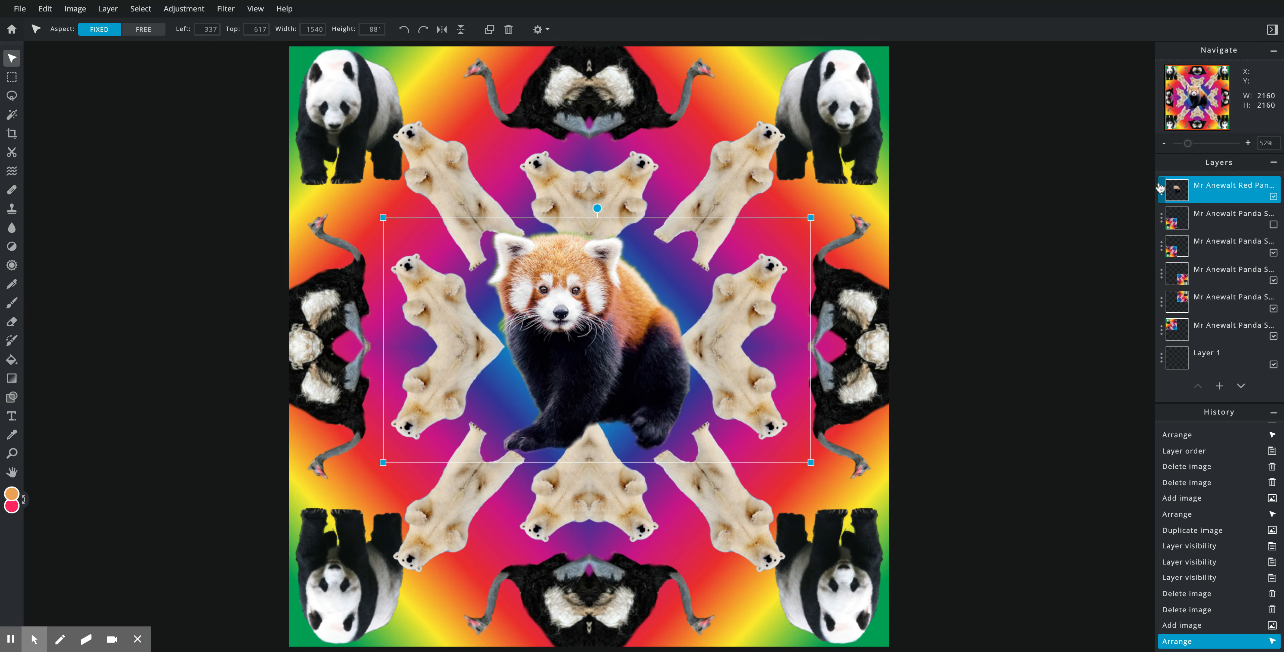
pyautogui.click(1161, 194)
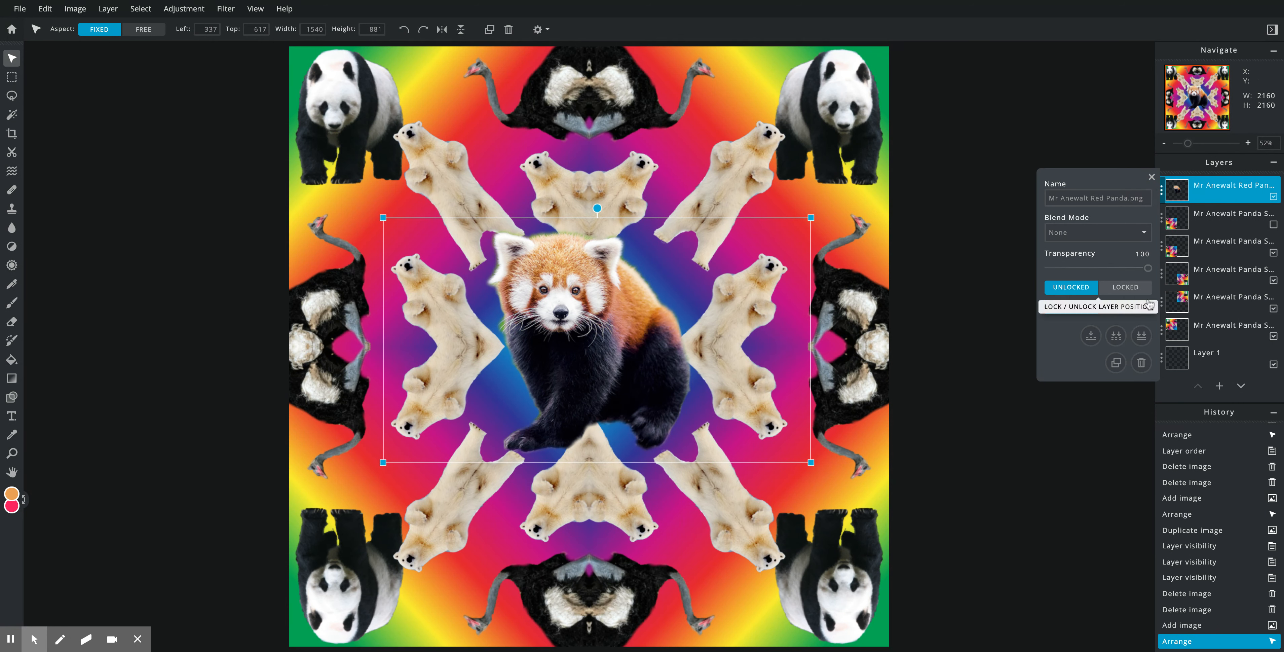
pyautogui.click(1116, 364)
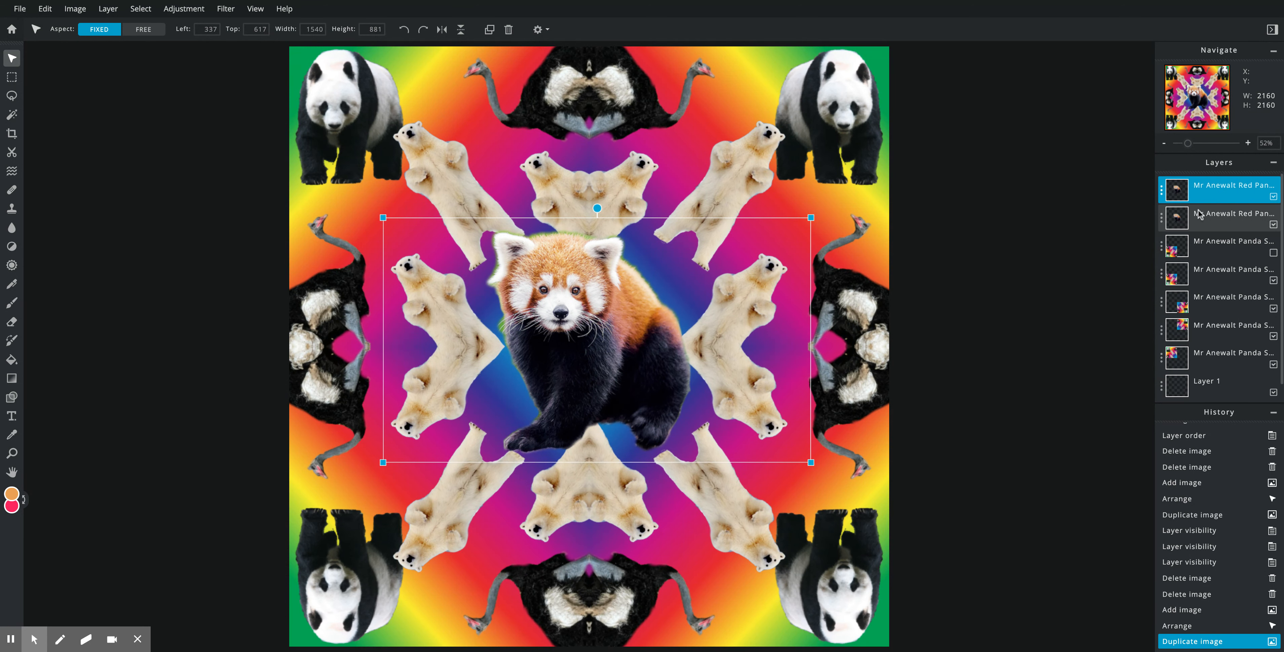
# Darken the upper red panda copy to a silhouette using Levels with output white at 10, and compare it with the original
pyautogui.click(181, 10)
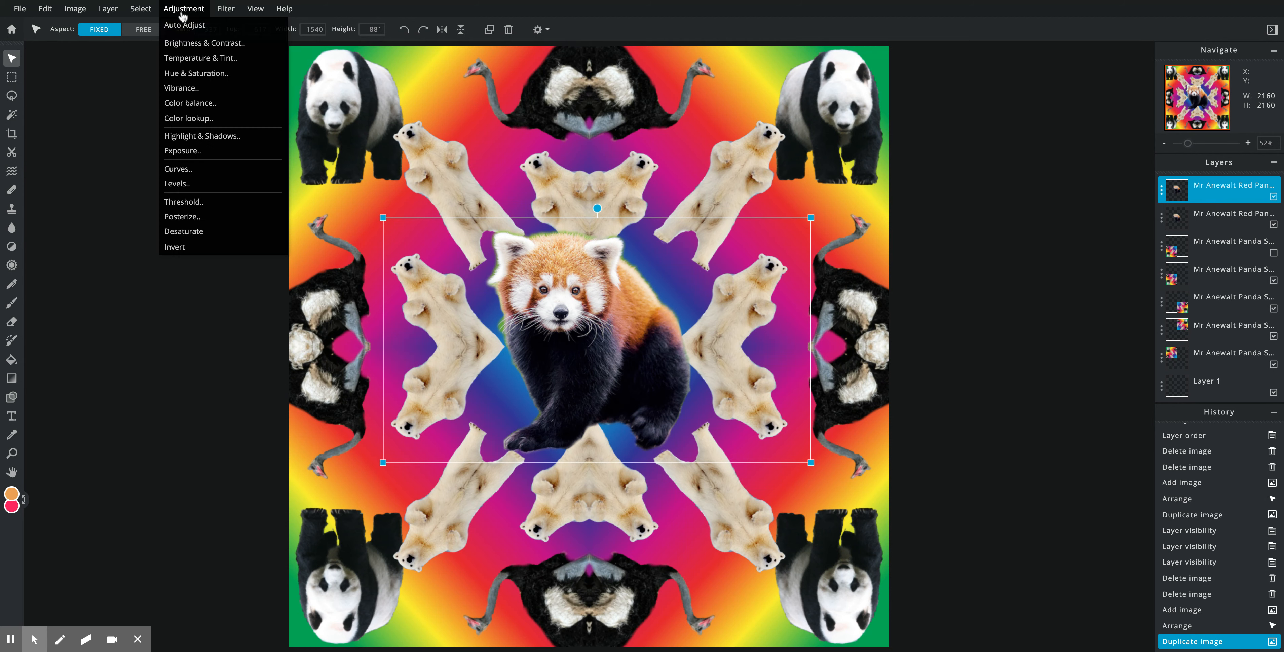
pyautogui.click(178, 184)
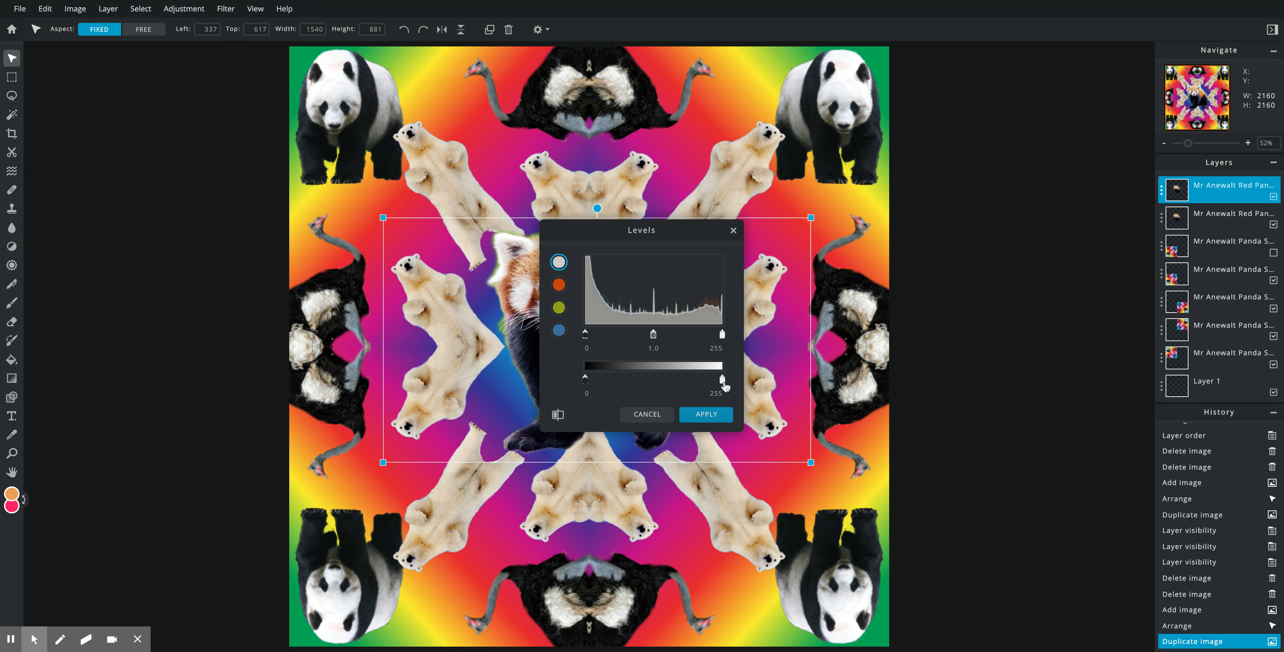
pyautogui.moveTo(723, 385); pyautogui.dragTo(590, 380)
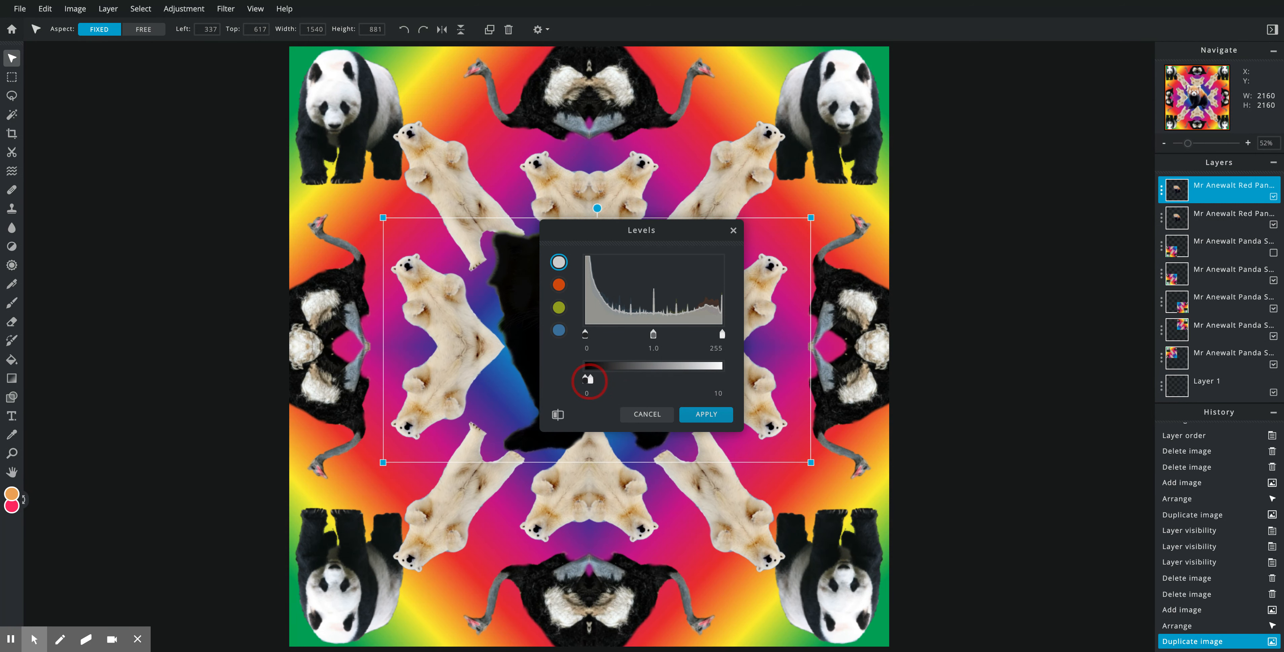
pyautogui.click(725, 414)
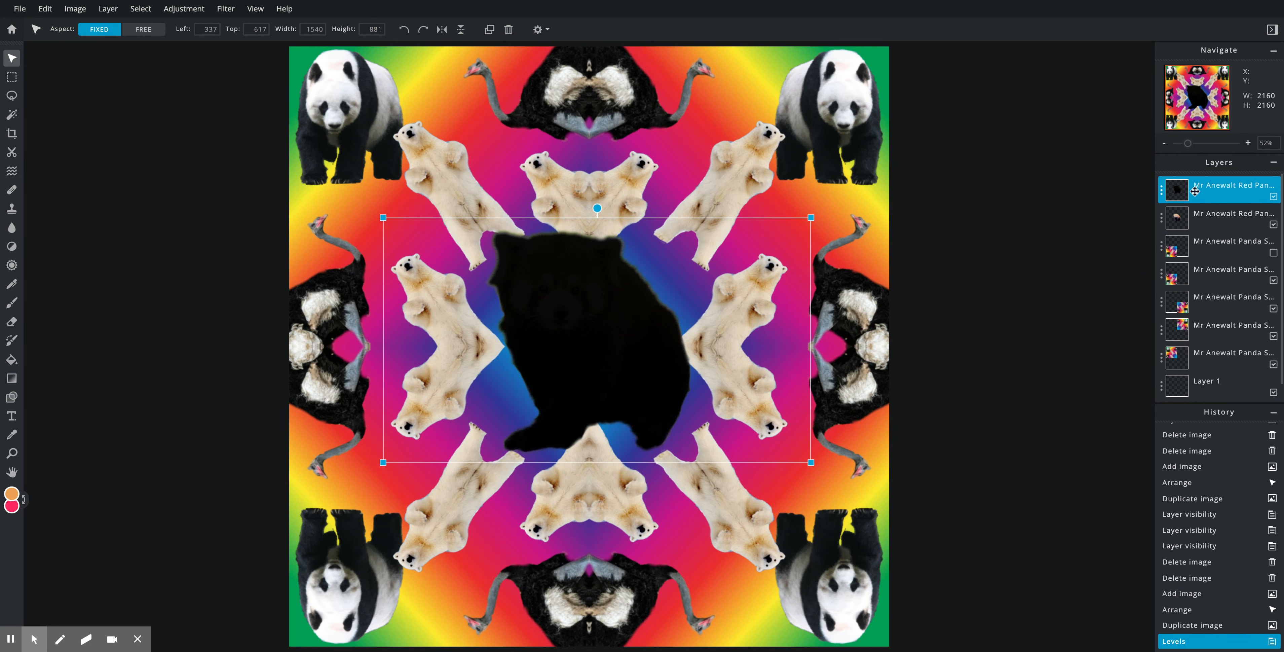
pyautogui.click(1274, 195)
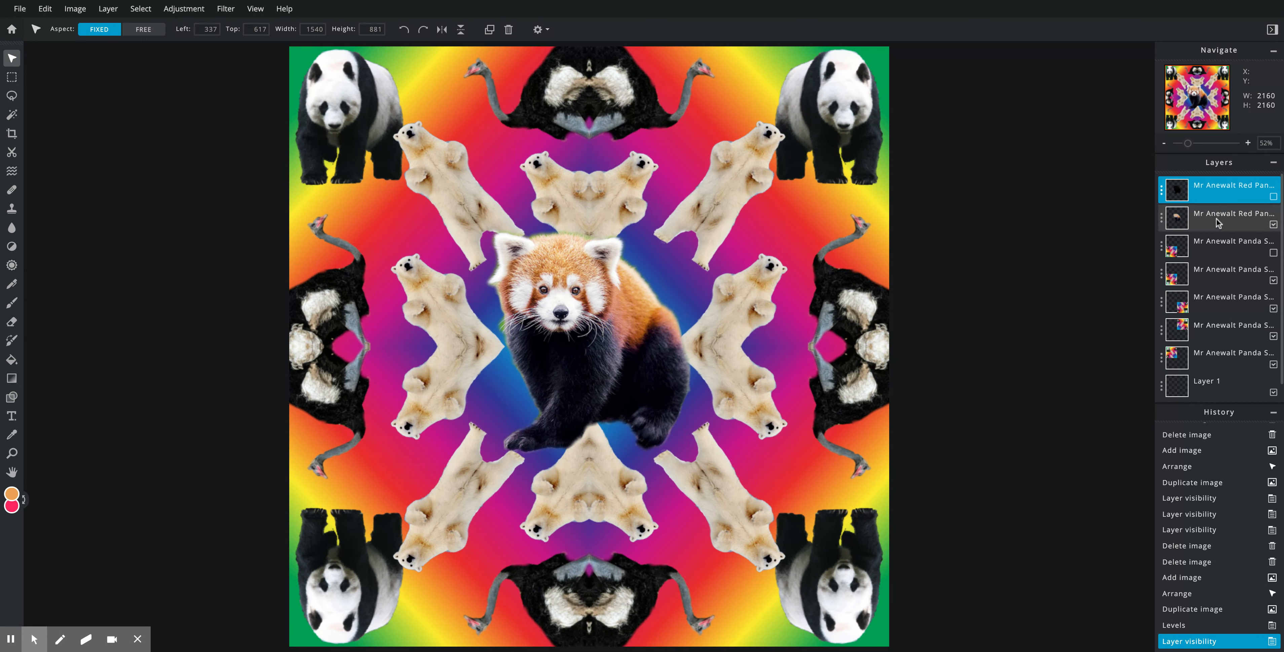
pyautogui.click(1274, 196)
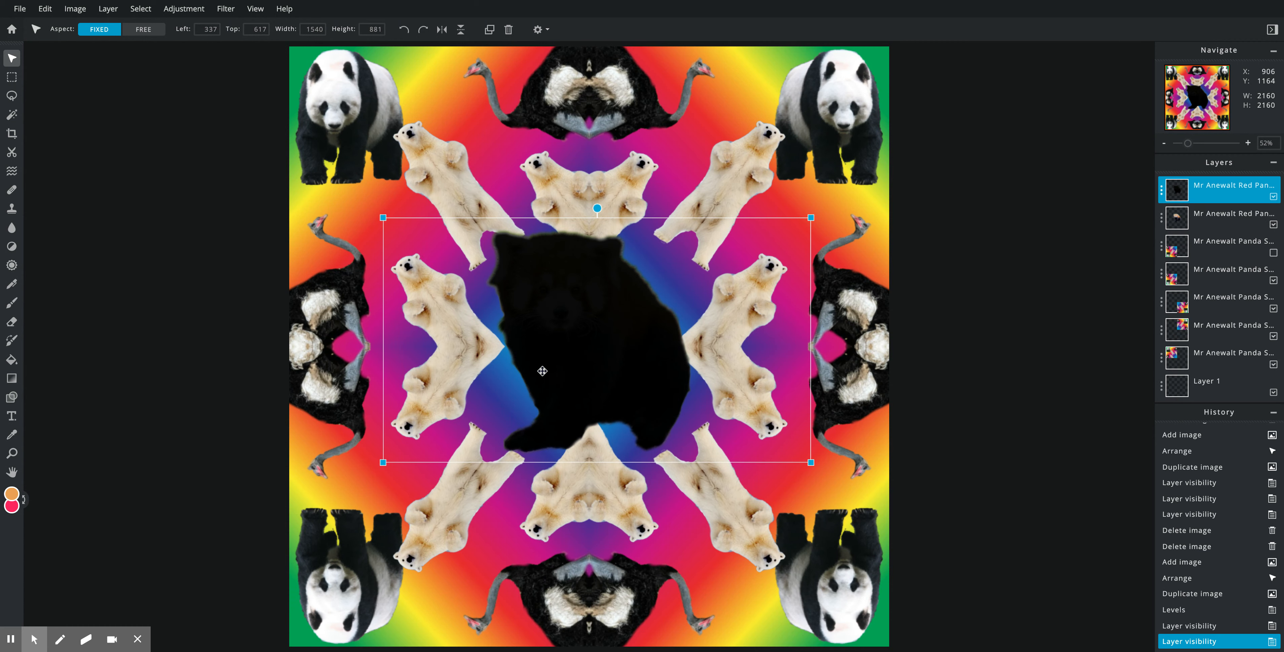
# Offset the black silhouette down and to the left of the red panda, to about Left 284, Top 651
pyautogui.moveTo(569, 363); pyautogui.dragTo(565, 363)
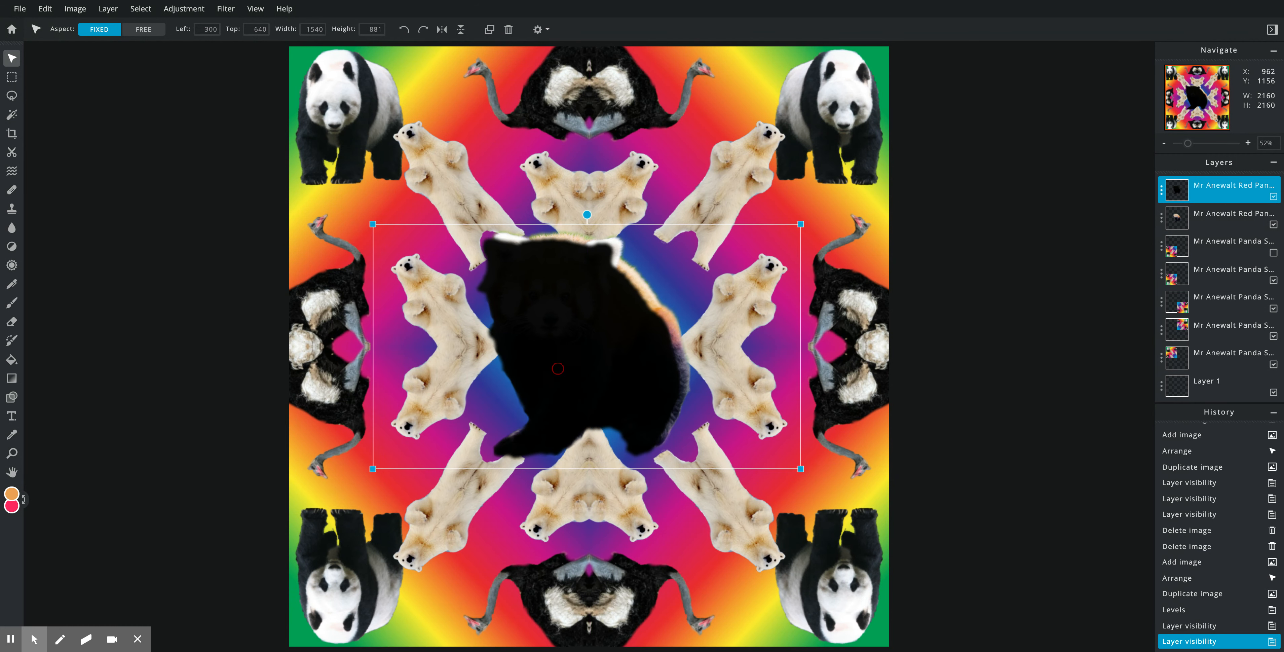
pyautogui.press('Left')
pyautogui.press('Left')
pyautogui.press('Left')
pyautogui.press('Left')
pyautogui.press('Left')
pyautogui.press('Left')
pyautogui.press('Left')
pyautogui.press('Left')
pyautogui.press('Left')
pyautogui.press('Left')
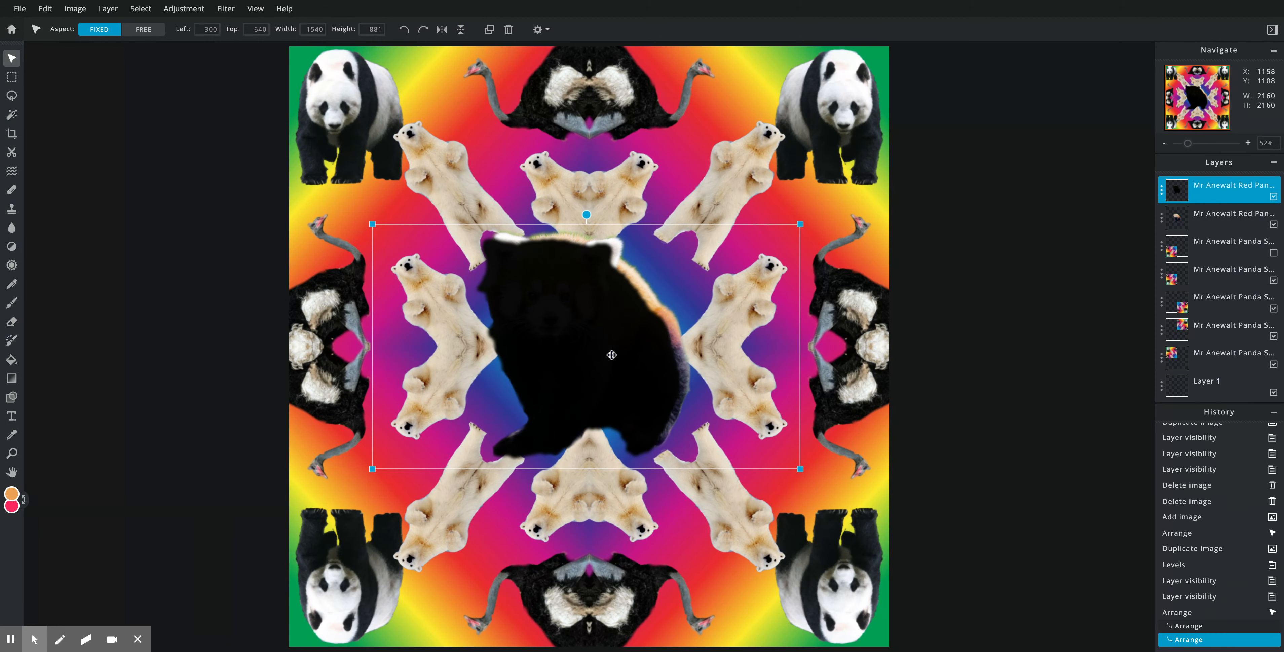
pyautogui.press('Down')
pyautogui.press('Down')
pyautogui.press('Down')
pyautogui.press('Down')
pyautogui.press('Down')
pyautogui.press('Down')
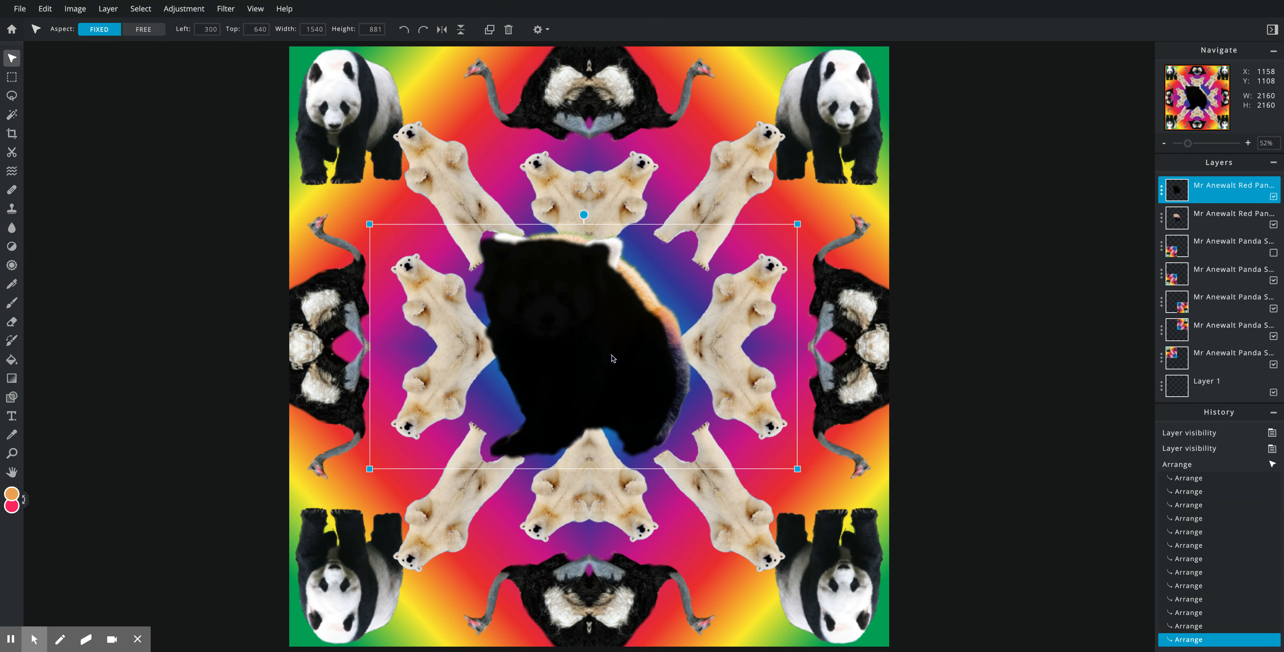
pyautogui.press('Left')
pyautogui.press('Left')
pyautogui.press('Down')
pyautogui.press('Down')
pyautogui.press('Down')
pyautogui.press('Down')
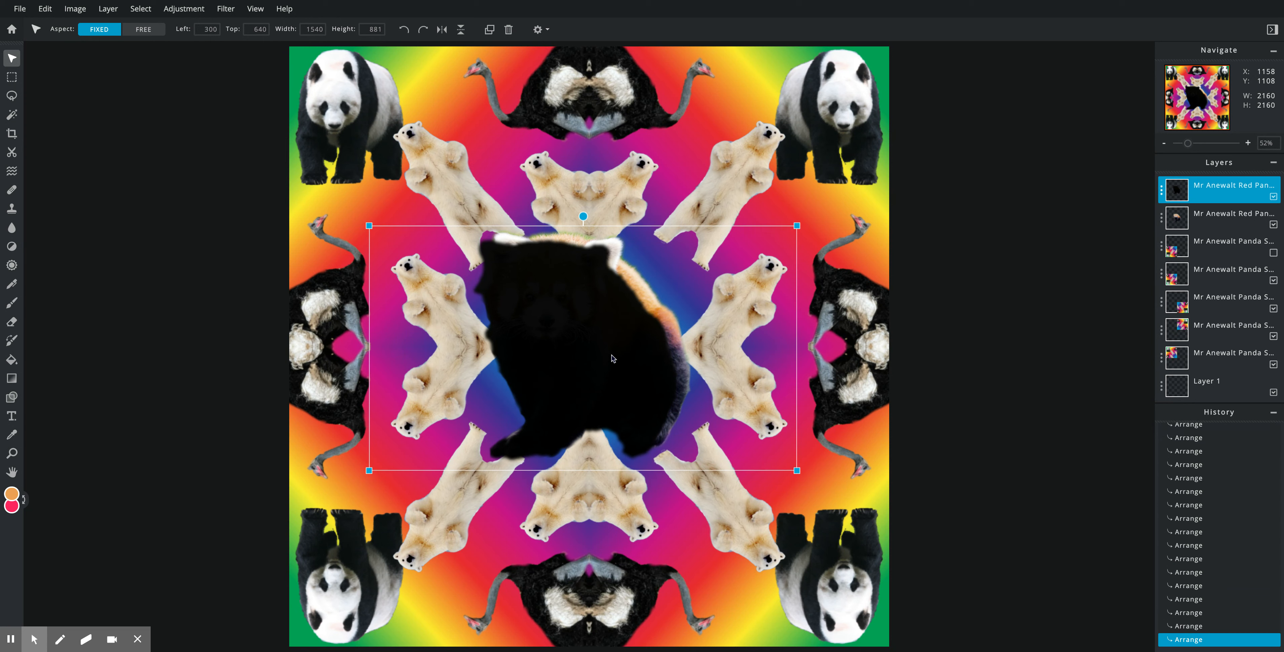
pyautogui.press('Left')
pyautogui.press('Left')
pyautogui.press('Down')
pyautogui.press('Down')
pyautogui.press('Down')
pyautogui.press('Down')
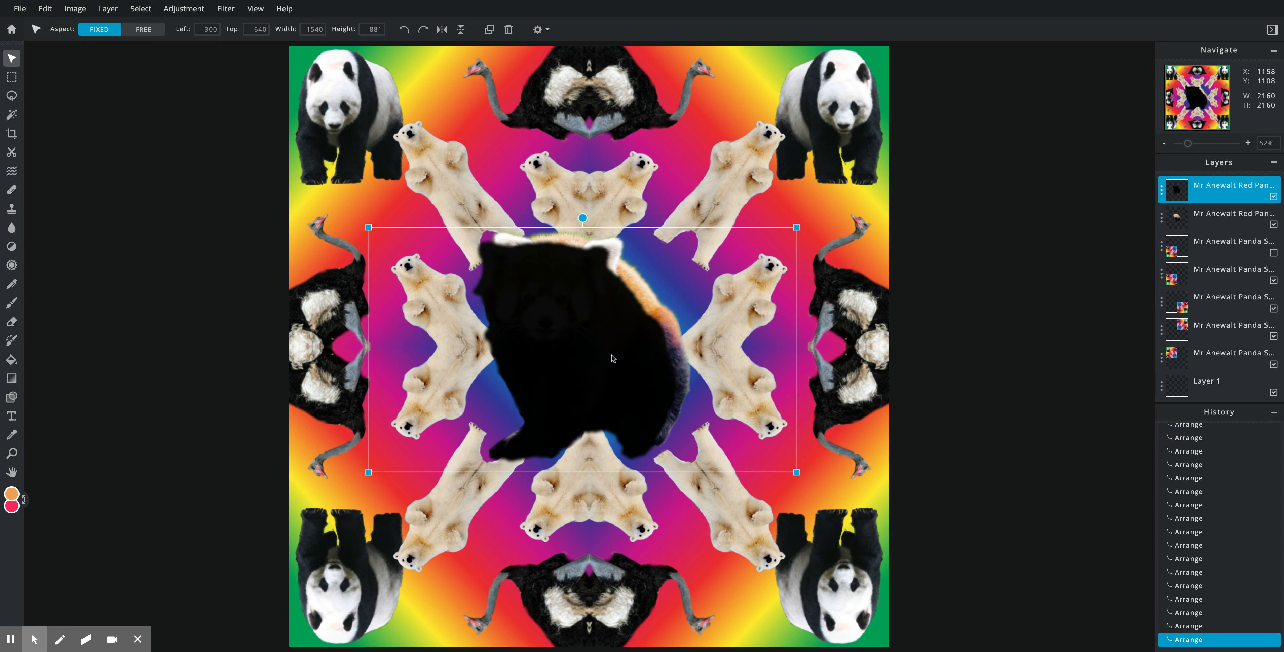
pyautogui.click(1029, 284)
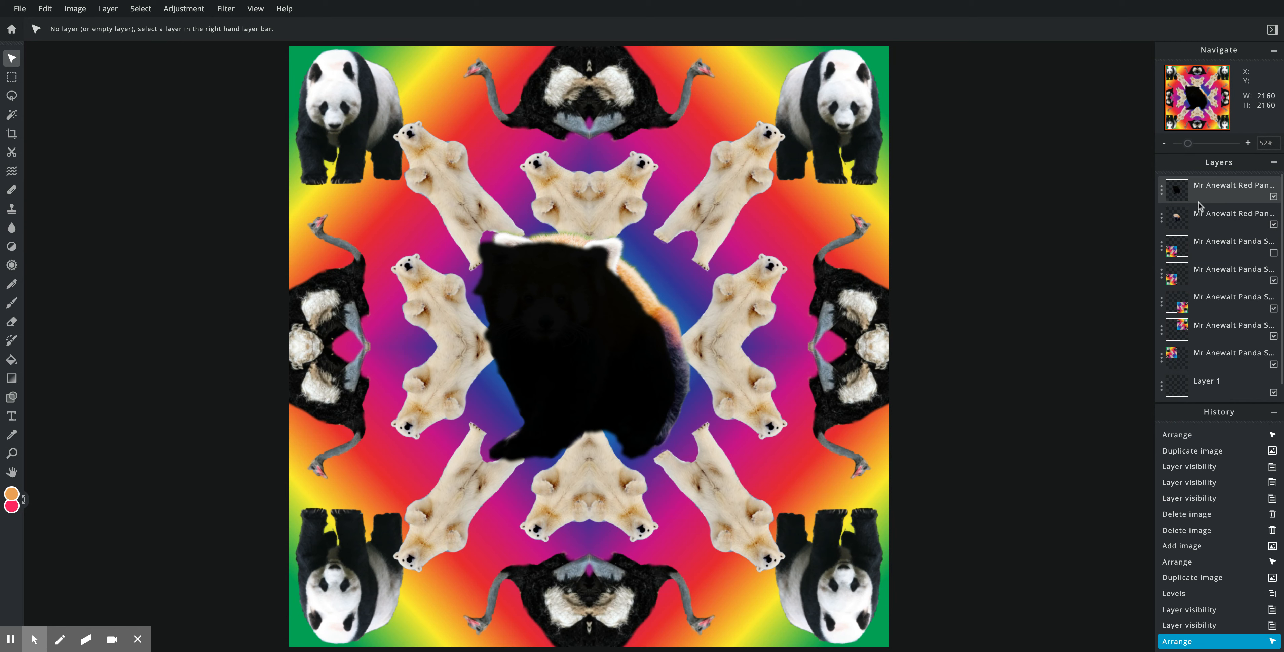
# Place the black silhouette layer beneath the red panda as its shadow and merge the two layers into one
pyautogui.moveTo(1211, 191); pyautogui.dragTo(1212, 220)
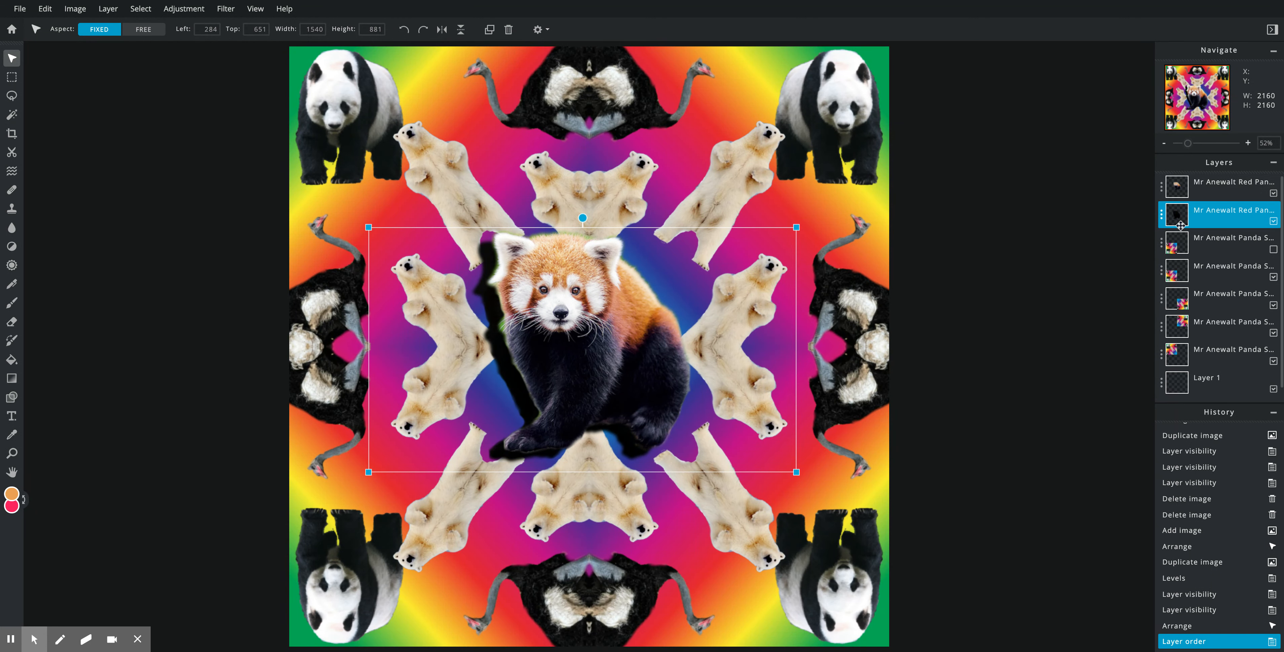
pyautogui.click(1163, 190)
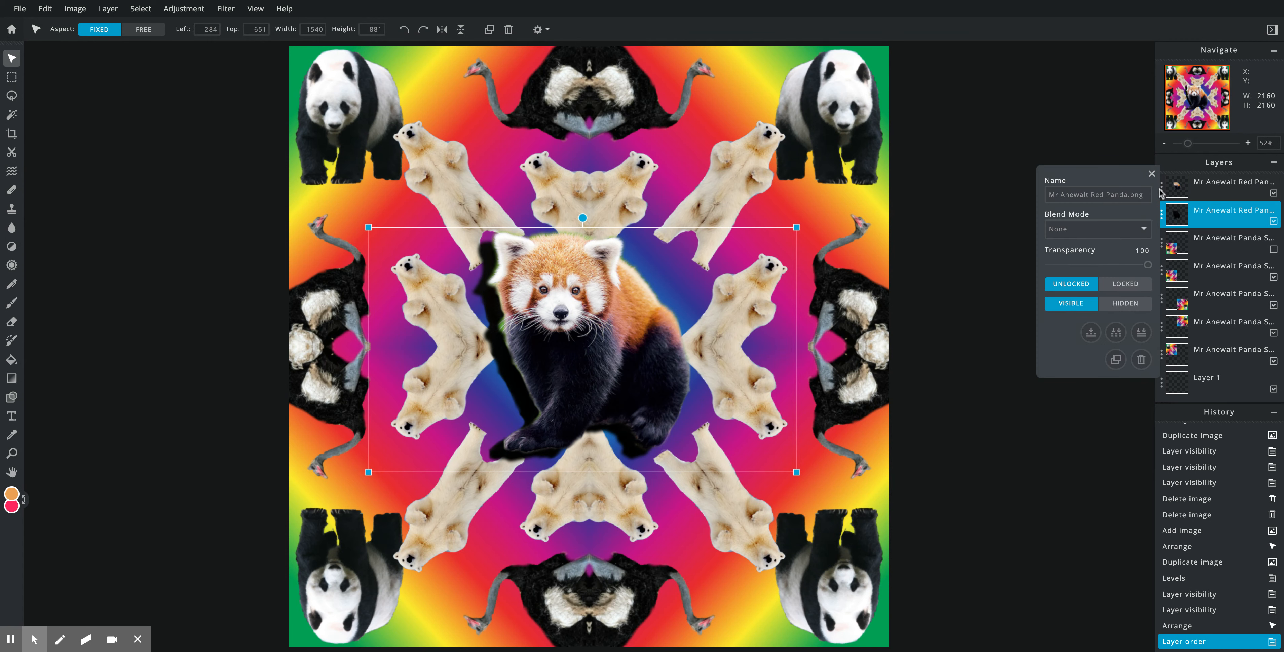
pyautogui.click(1160, 189)
pyautogui.click(1162, 188)
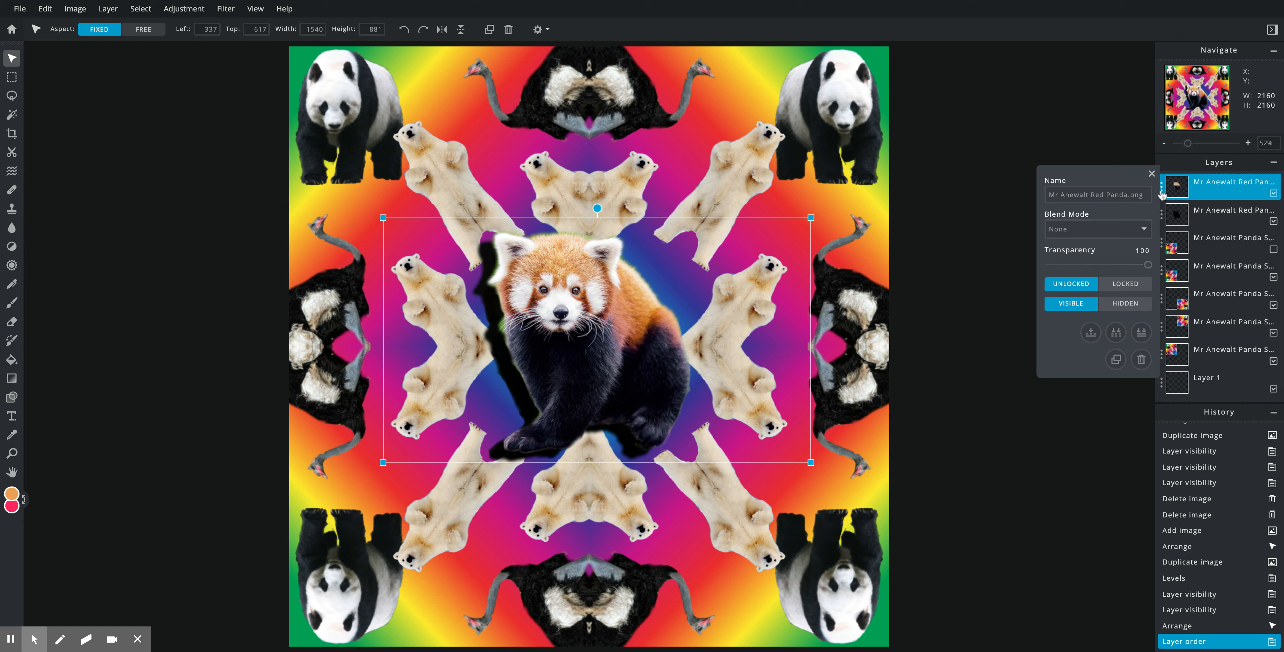
pyautogui.click(1094, 334)
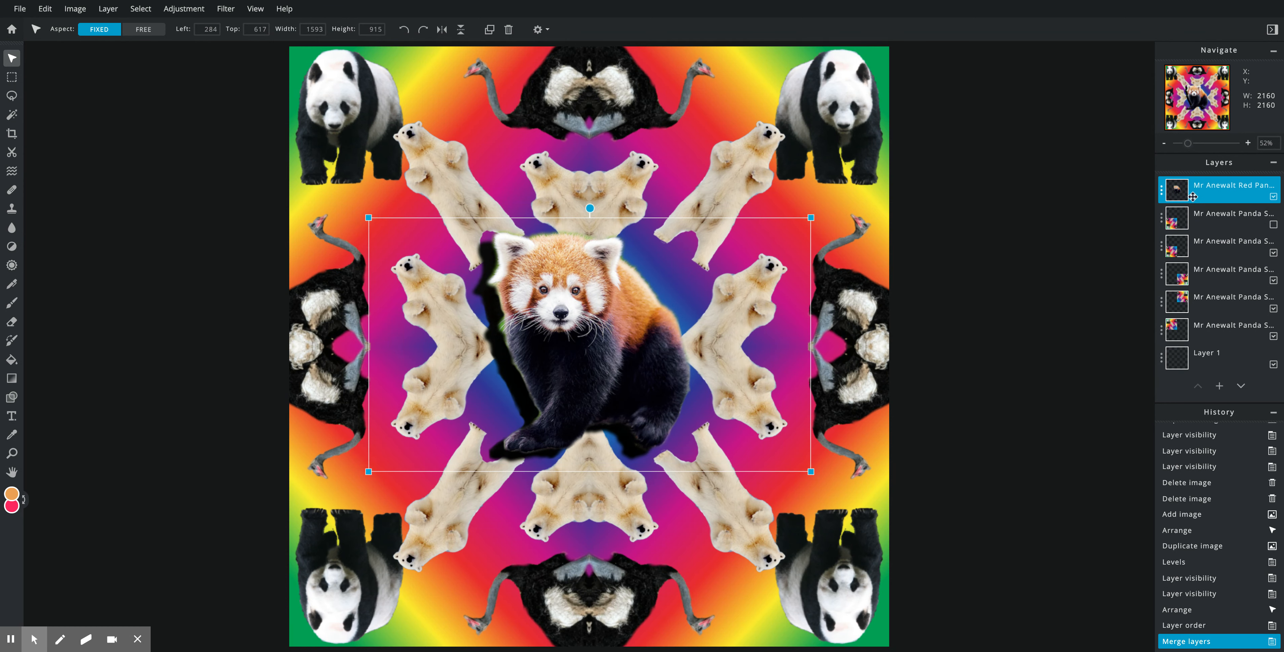
# Duplicate the shadowed red panda and shrink the copy to about 408 × 234 px
pyautogui.click(1162, 190)
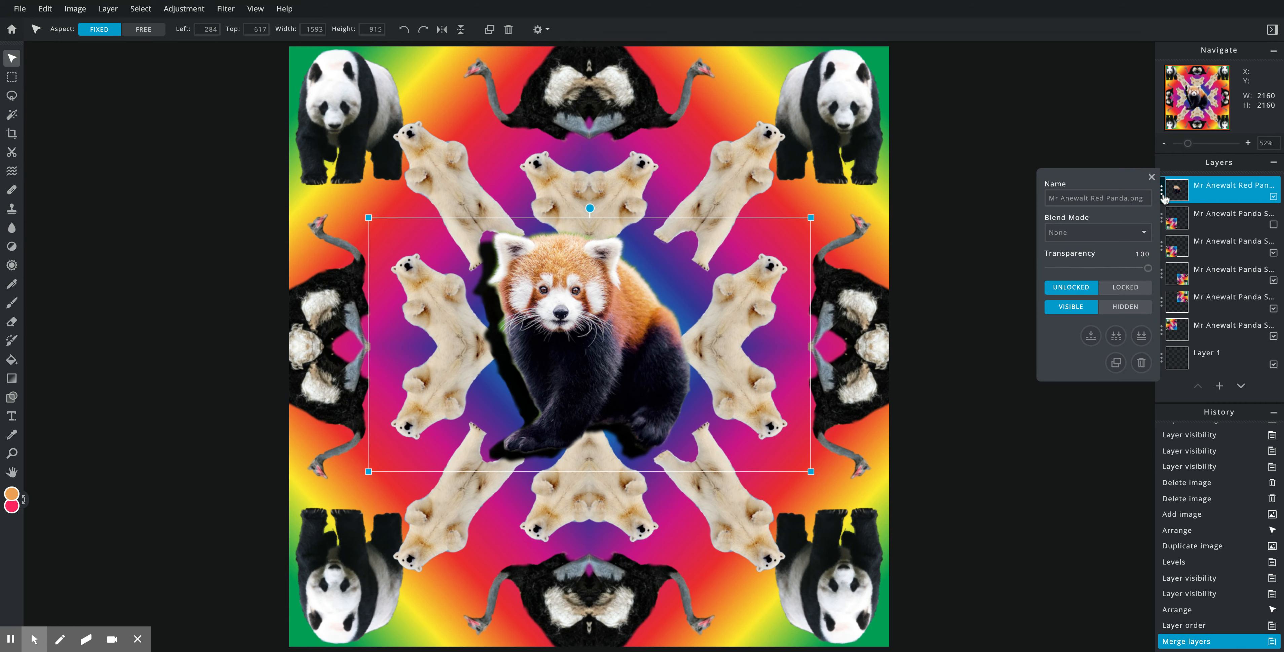
pyautogui.click(1117, 372)
pyautogui.moveTo(596, 359); pyautogui.dragTo(773, 235)
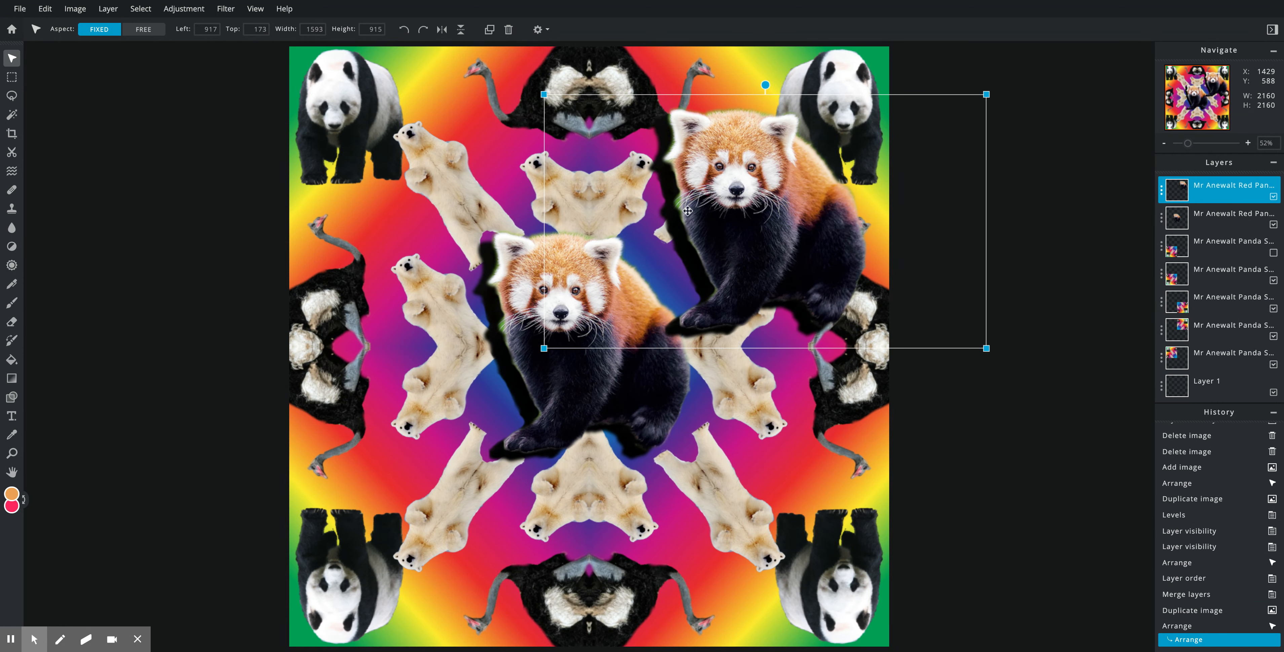
pyautogui.scroll(-3, 983, 346)
pyautogui.moveTo(987, 349); pyautogui.dragTo(833, 327)
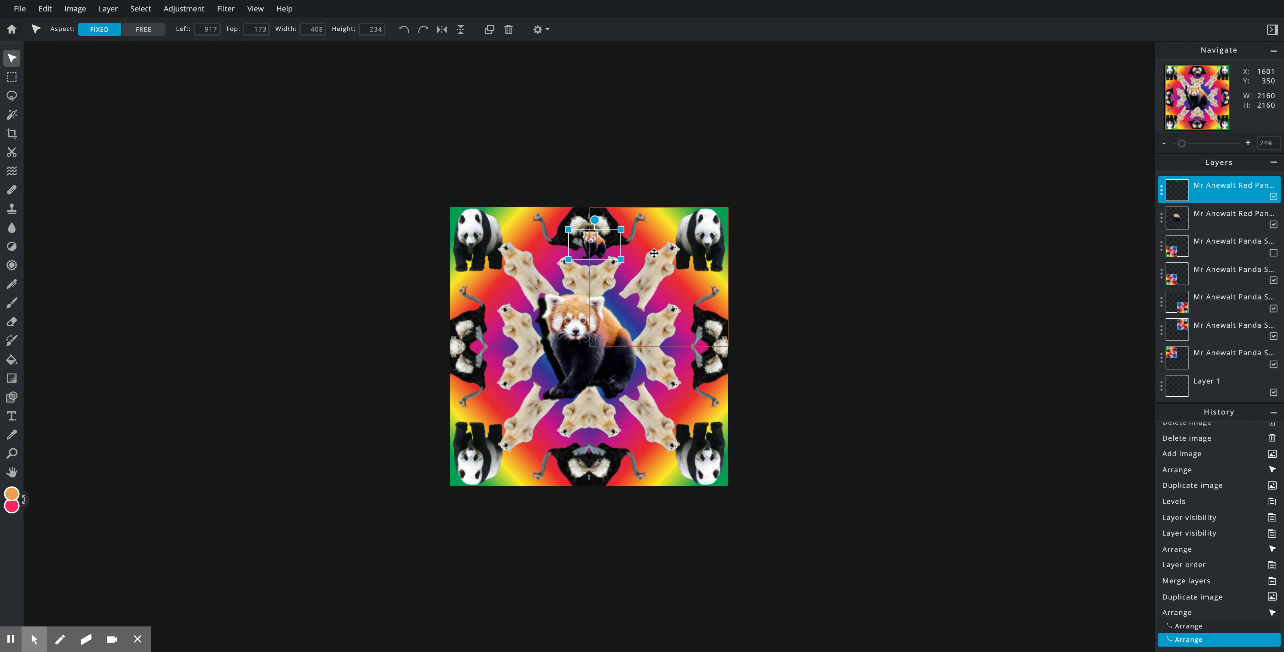
# Move the small red panda between the upper-left giant panda and the top ostrich, at about Left 331, Top 43
pyautogui.scroll(-2, 589, 243)
pyautogui.moveTo(589, 243); pyautogui.dragTo(539, 235)
pyautogui.scroll(-1, 526, 228)
pyautogui.scroll(-2, 538, 240)
pyautogui.moveTo(1179, 144); pyautogui.dragTo(1187, 143)
pyautogui.moveTo(394, 130); pyautogui.dragTo(394, 130)
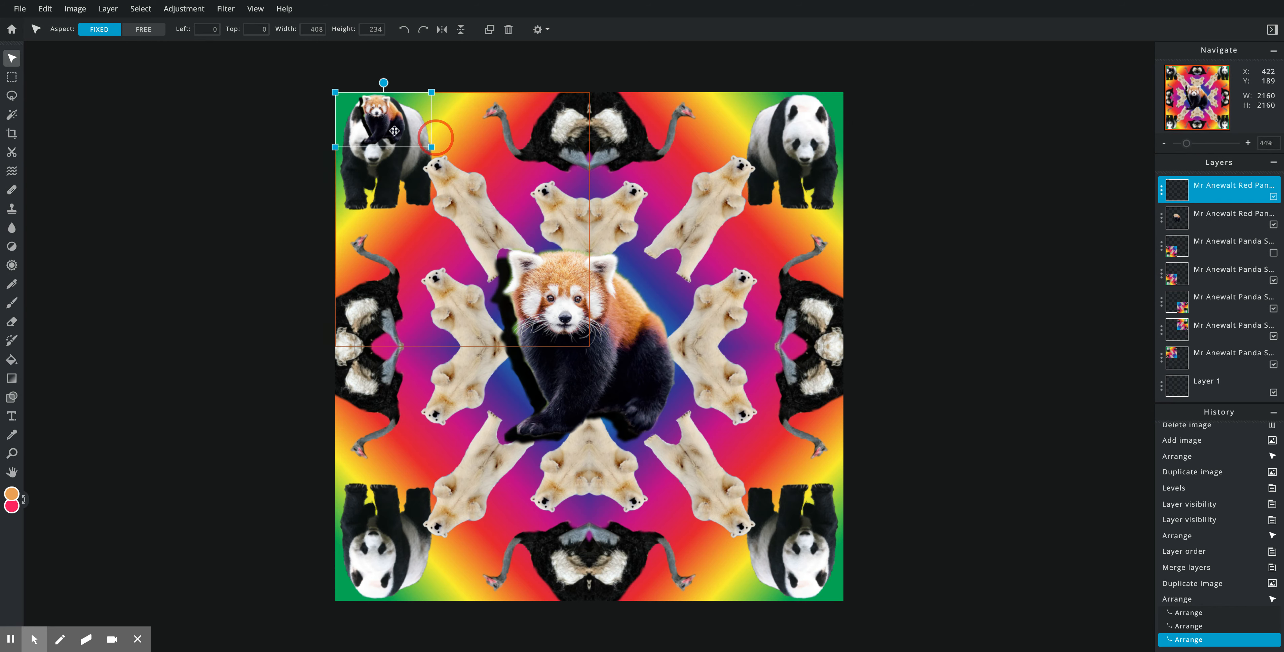
pyautogui.scroll(1, 430, 130)
pyautogui.moveTo(329, 73); pyautogui.dragTo(426, 86)
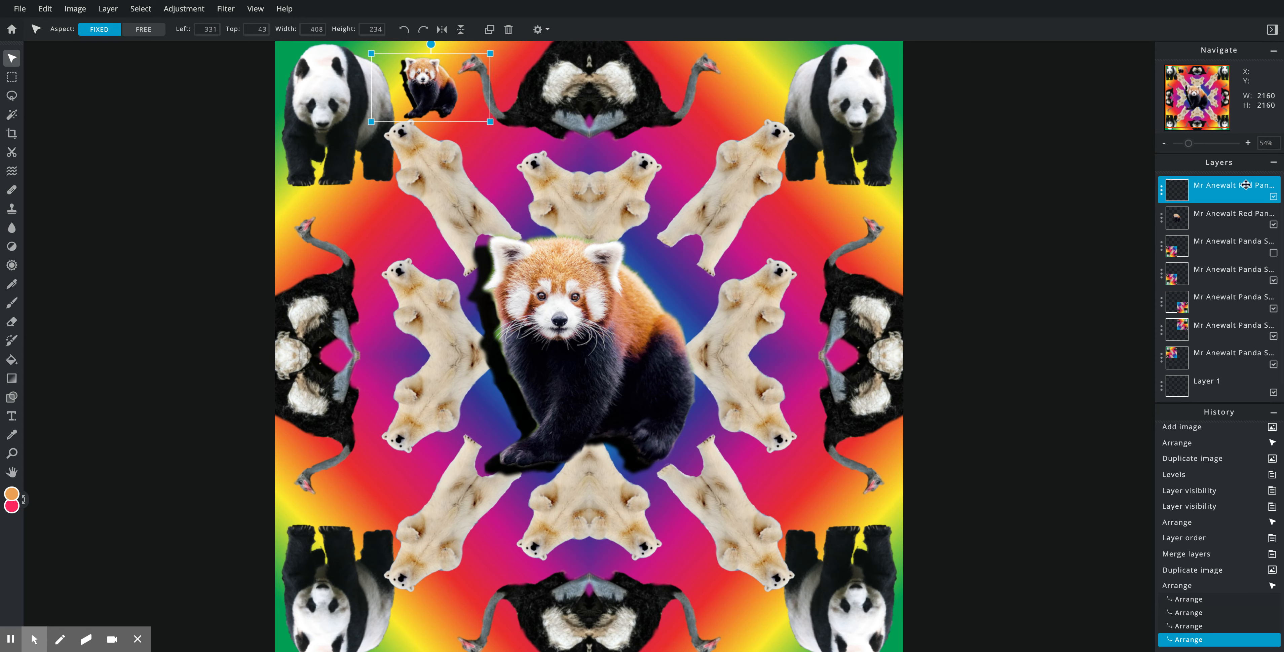
# Duplicate the small red panda and place the copy beside the upper-right giant panda, at about Left 1431, Top 30
pyautogui.click(1161, 190)
pyautogui.click(1116, 362)
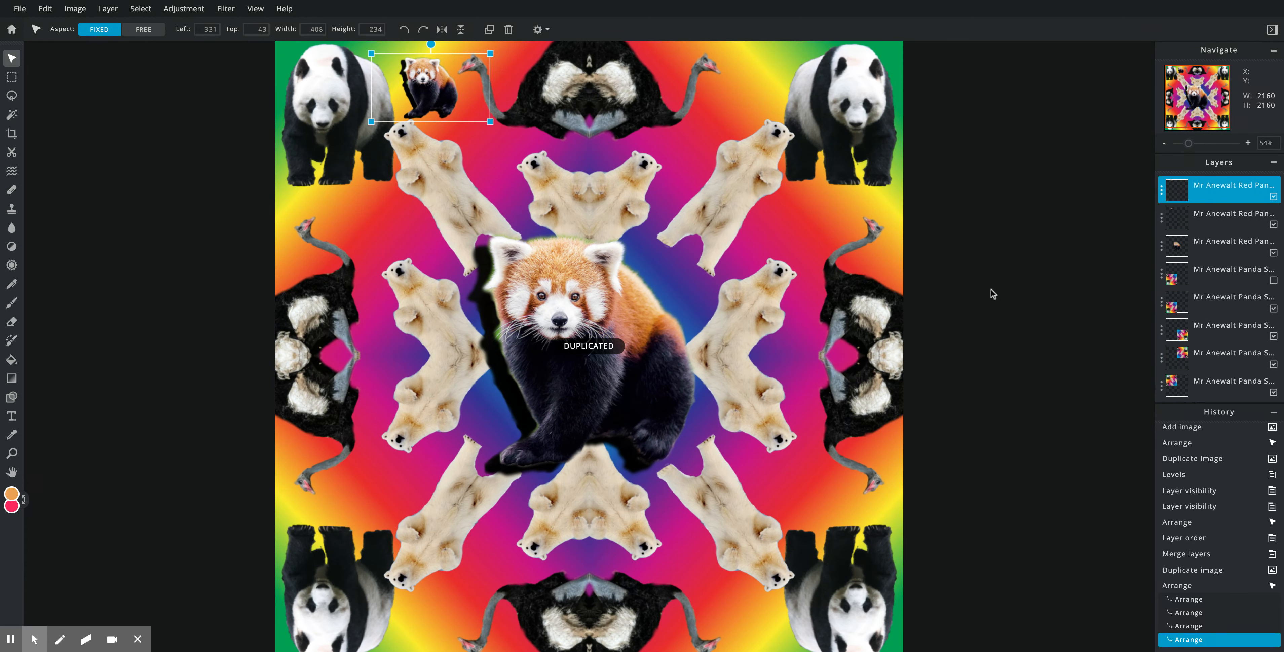
pyautogui.moveTo(453, 94); pyautogui.dragTo(772, 91)
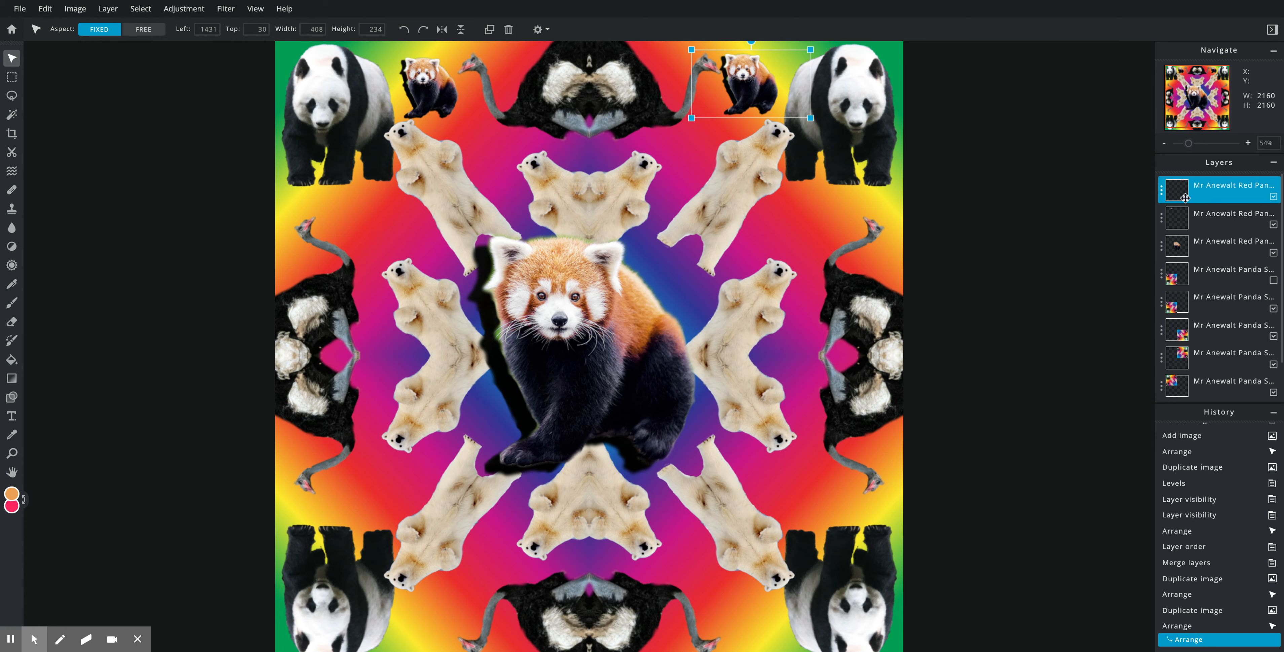
# Duplicate the upper-right small red panda and place the copy below the upper-right giant panda, at about Left 1605, Top 513
pyautogui.click(1162, 197)
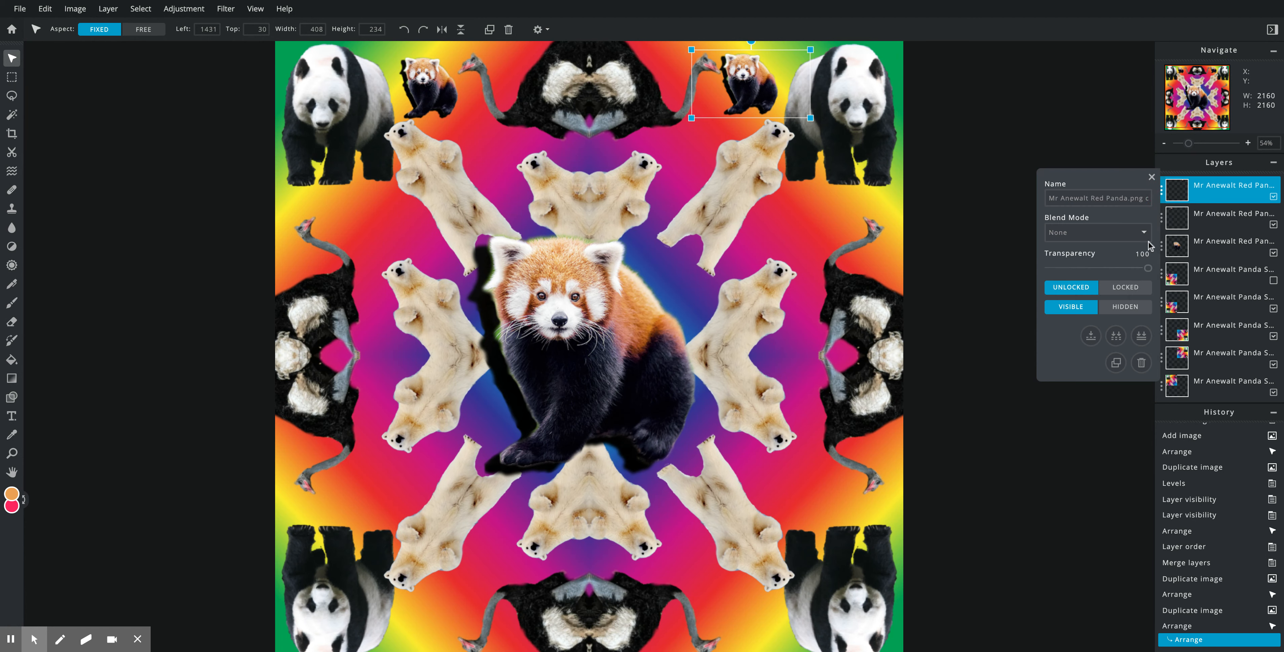
pyautogui.click(1117, 360)
pyautogui.moveTo(736, 59); pyautogui.dragTo(797, 218)
# Duplicate the small red panda and place the copy below the upper-left giant panda, at about Left 161, Top 519
pyautogui.click(1162, 191)
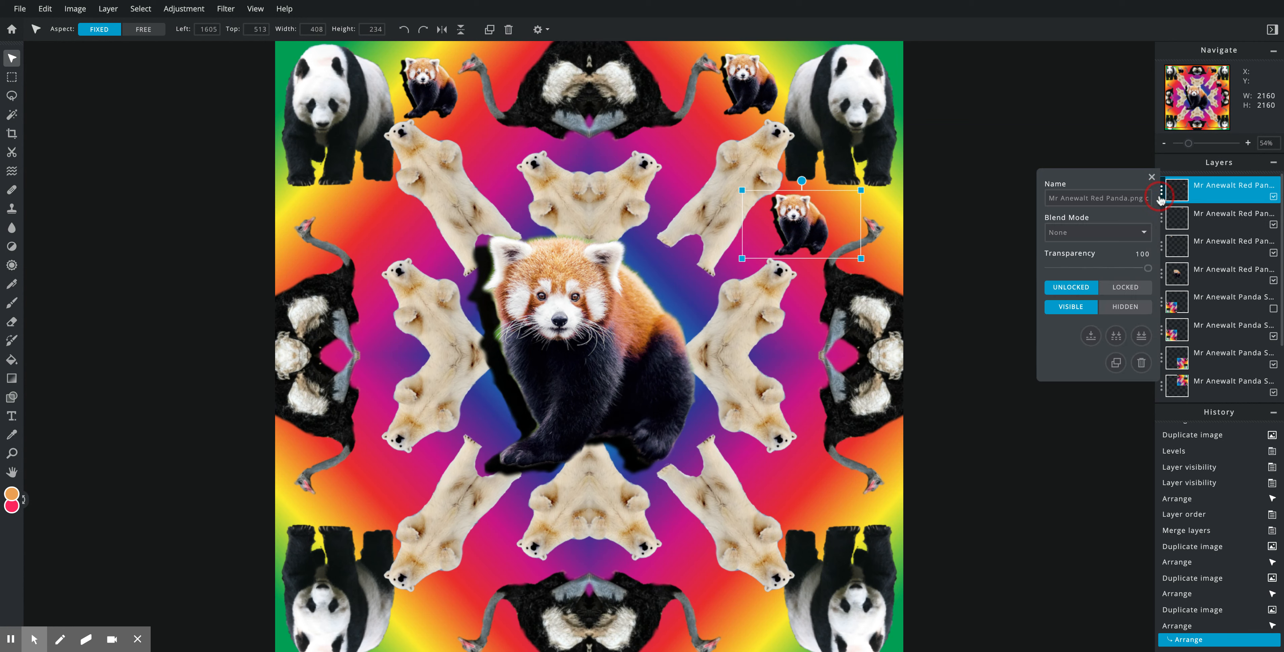
pyautogui.click(1117, 364)
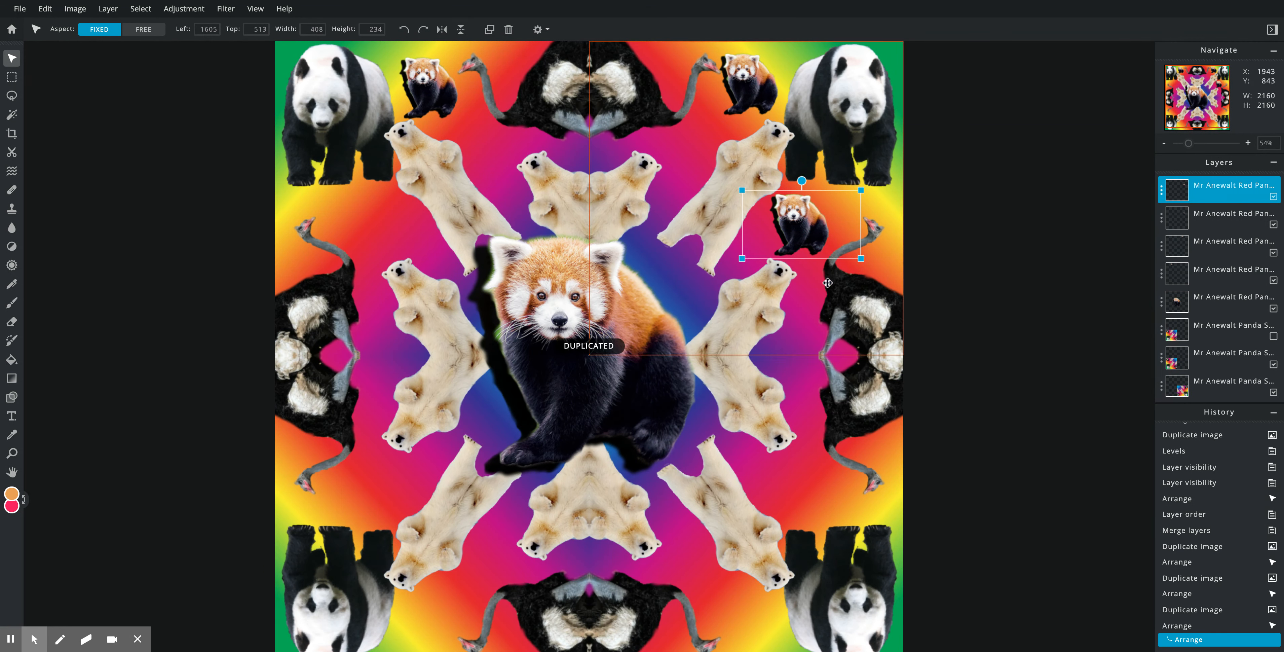
pyautogui.moveTo(812, 232); pyautogui.dragTo(390, 236)
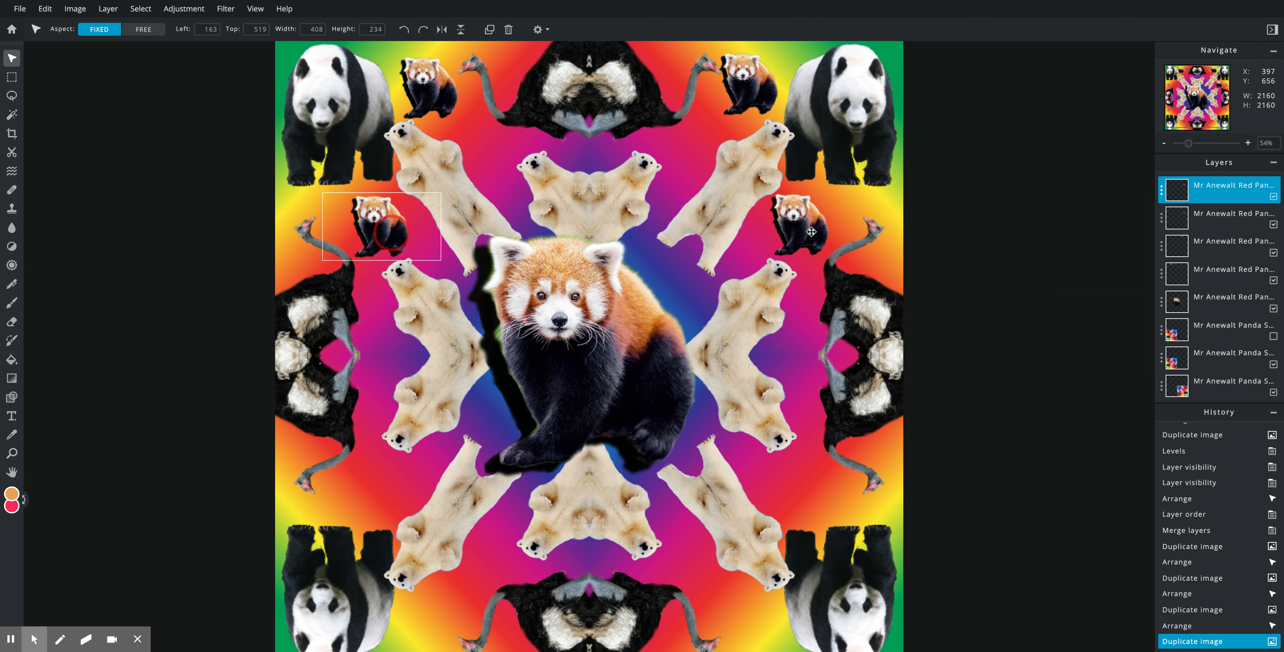
# Duplicate the small red panda below the upper-left giant panda and place the copy above the lower-left giant panda, at about Left 143, Top 1430
pyautogui.click(1162, 194)
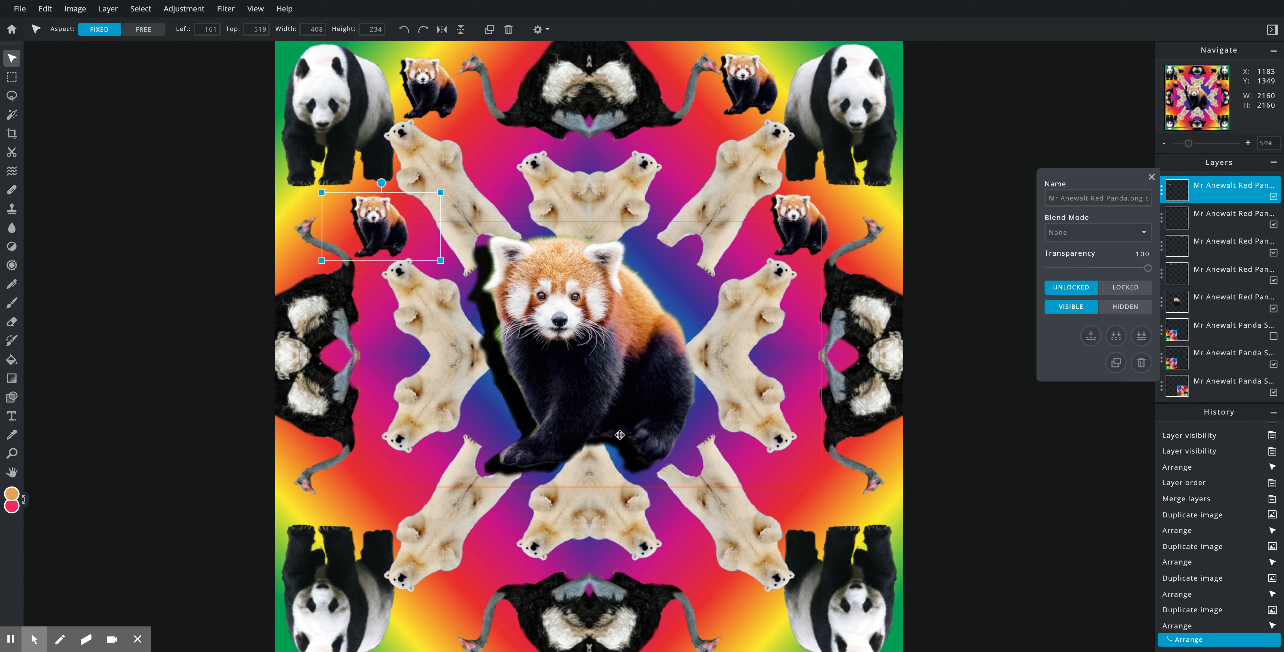
pyautogui.click(1116, 363)
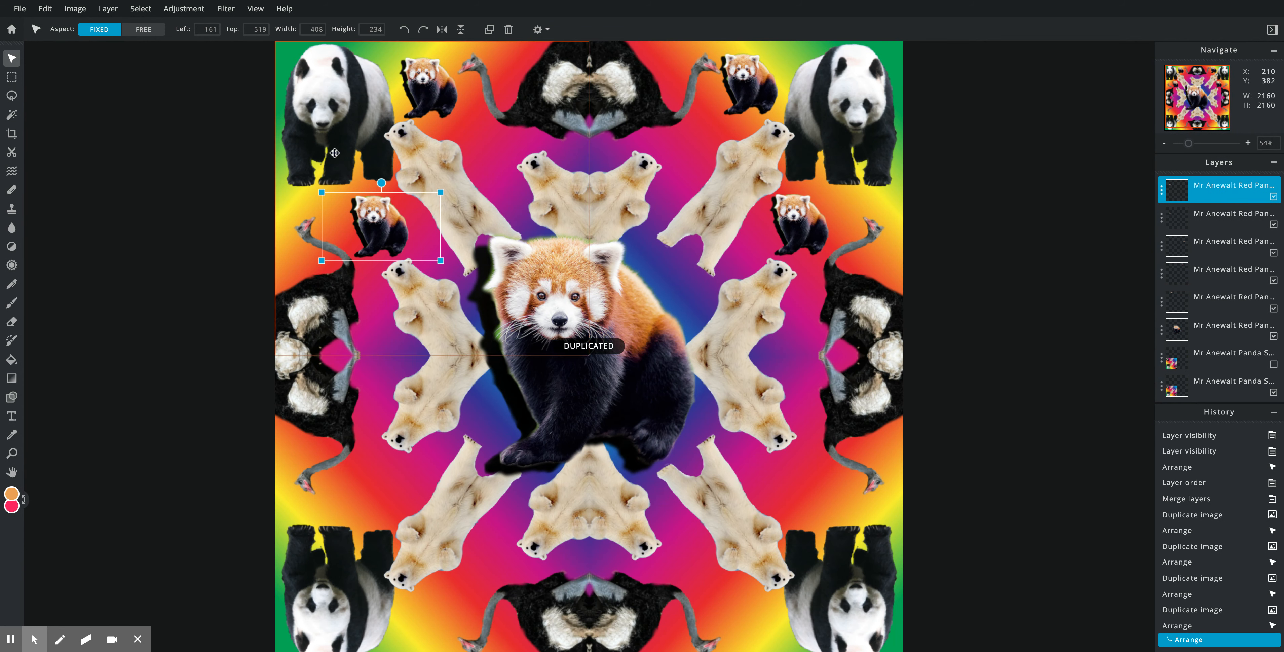
pyautogui.moveTo(383, 220); pyautogui.dragTo(376, 483)
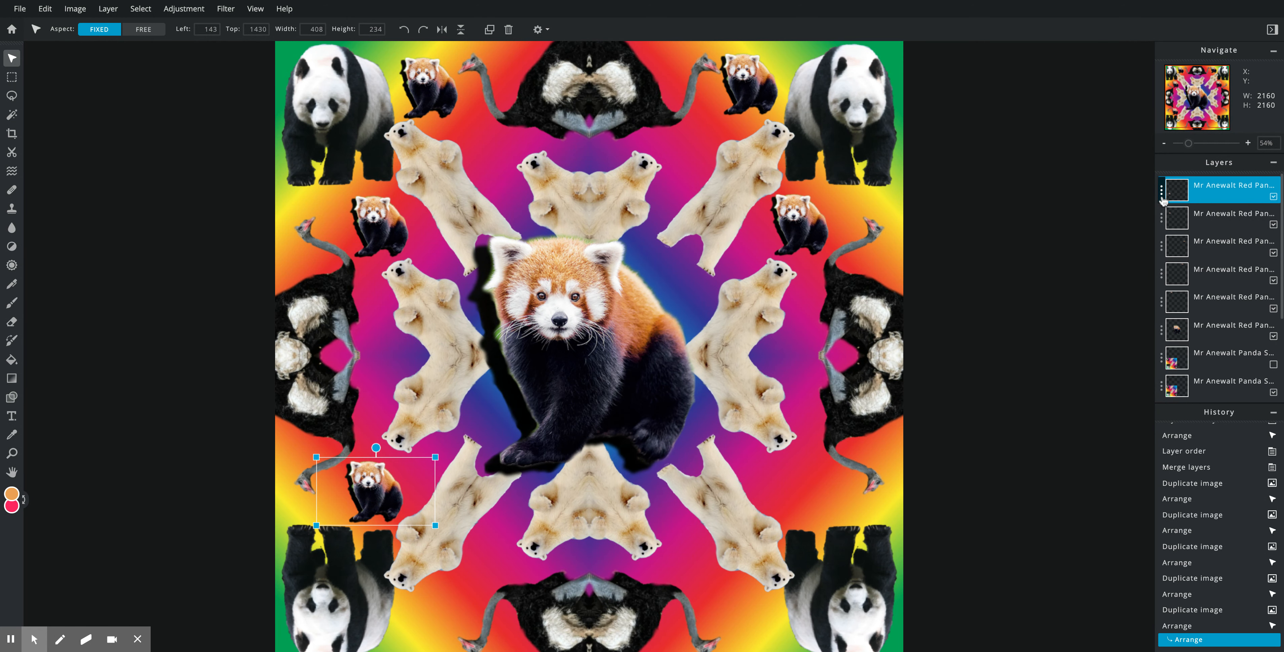
# Duplicate the lower-left small red panda and place the copy above the lower-right giant panda, at about Left 1631, Top 1395
pyautogui.click(1216, 190)
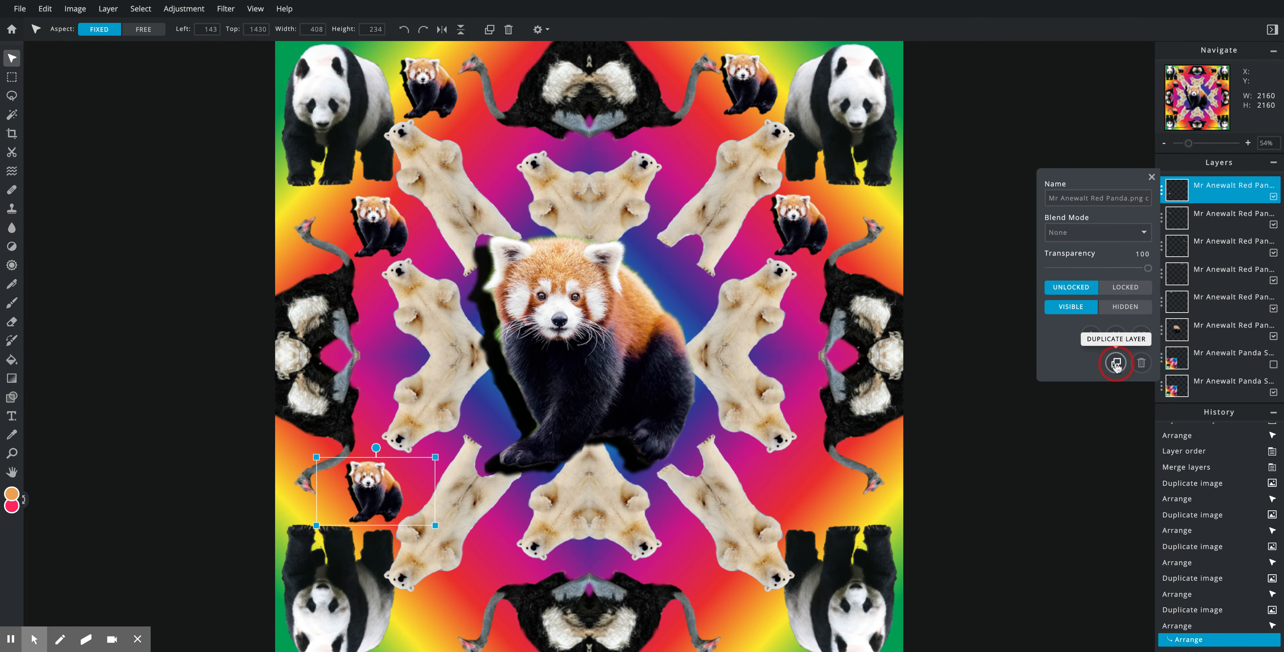
pyautogui.click(1117, 364)
pyautogui.moveTo(374, 486); pyautogui.dragTo(793, 482)
pyautogui.scroll(-3, 792, 481)
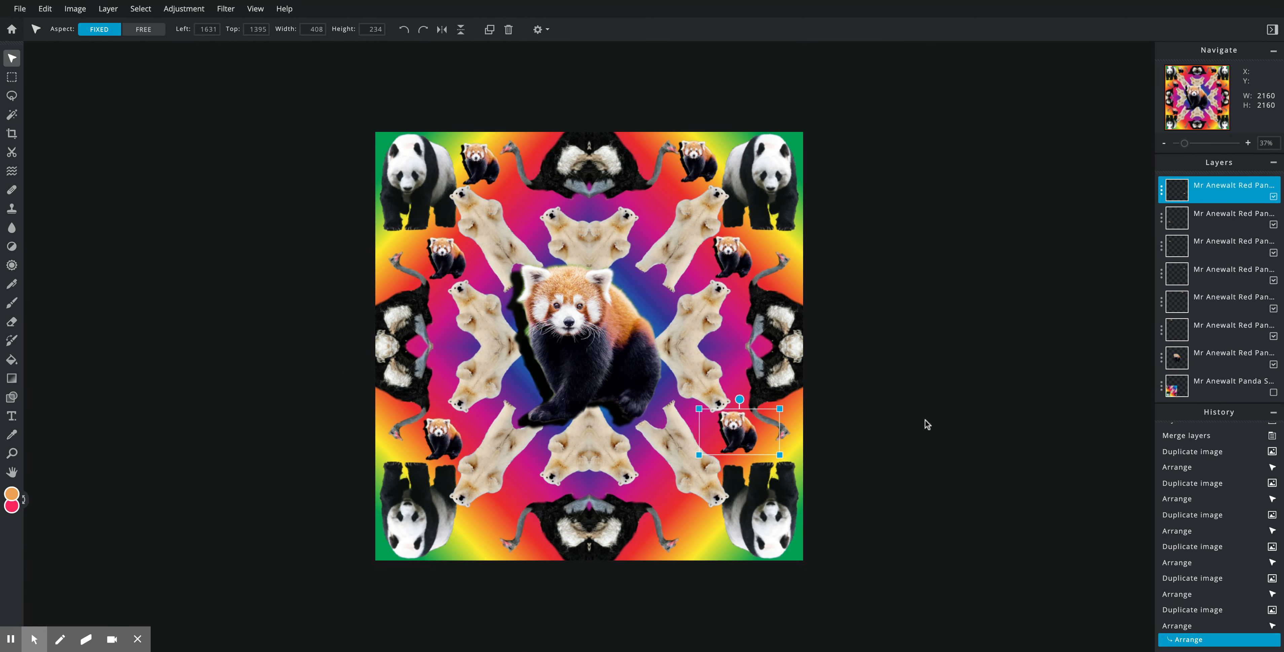
# Duplicate the lower-right small red panda and place the copy between the bottom ostrich and the lower-right giant panda, at about Left 1390, Top 1820
pyautogui.click(1163, 195)
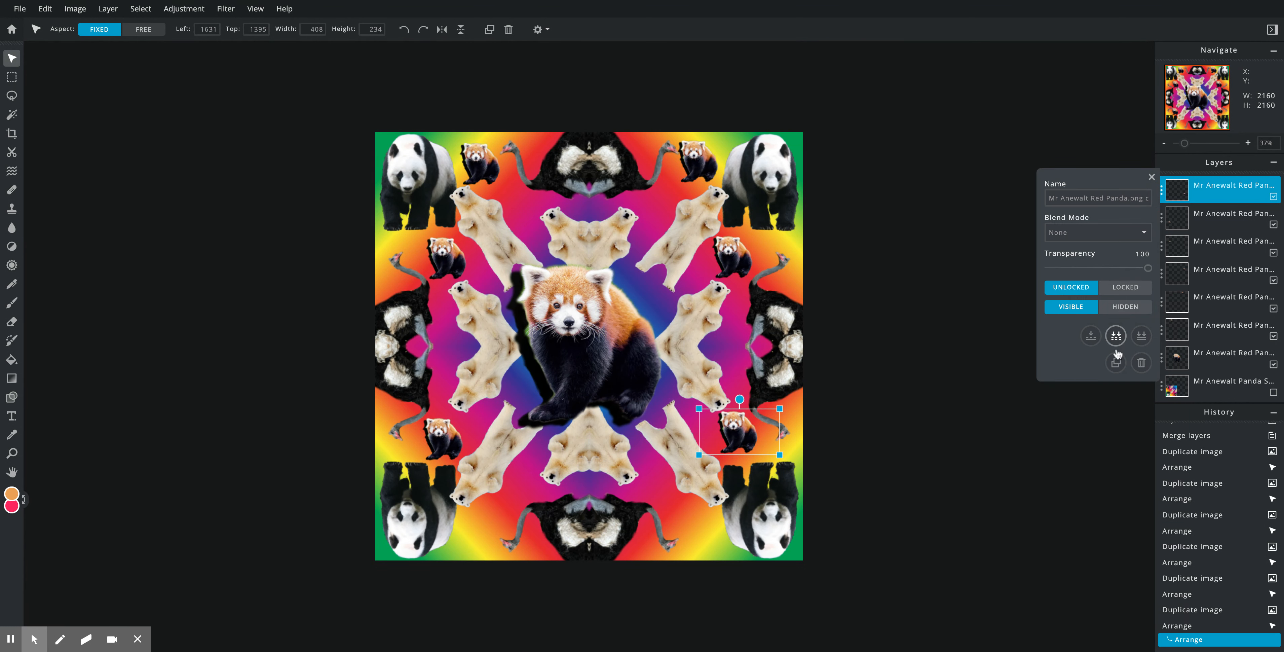
pyautogui.click(1116, 363)
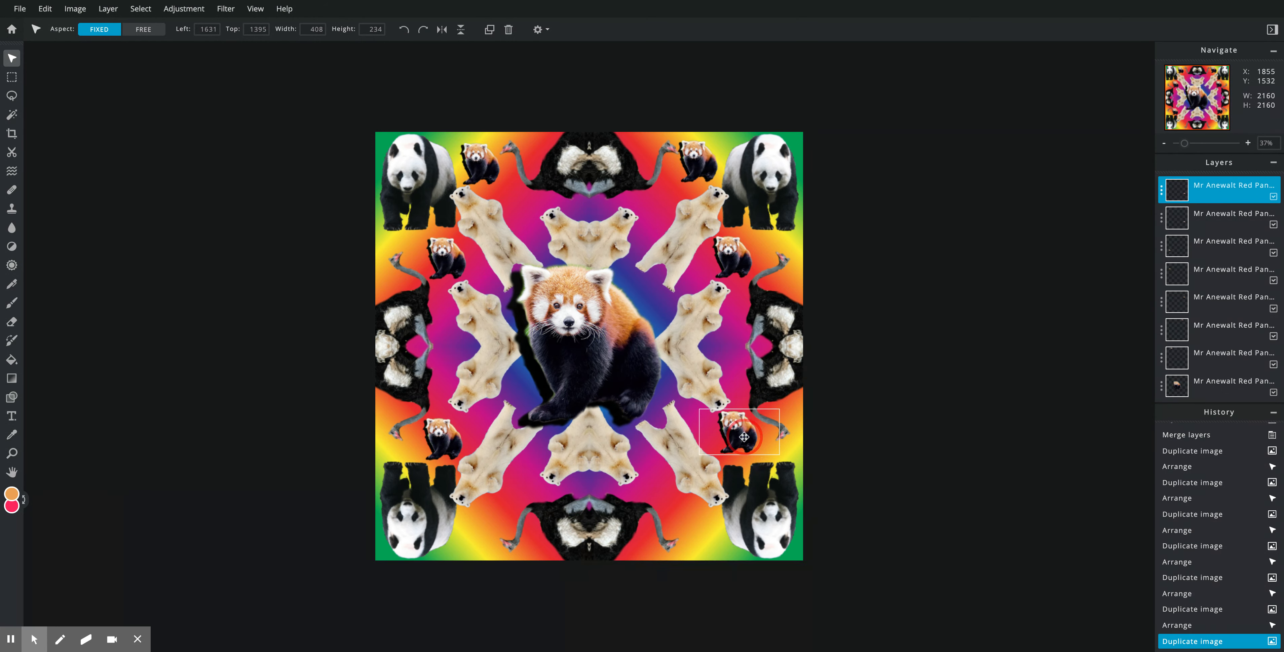
pyautogui.scroll(-1, 745, 437)
pyautogui.moveTo(744, 437); pyautogui.dragTo(693, 520)
pyautogui.scroll(1, 704, 506)
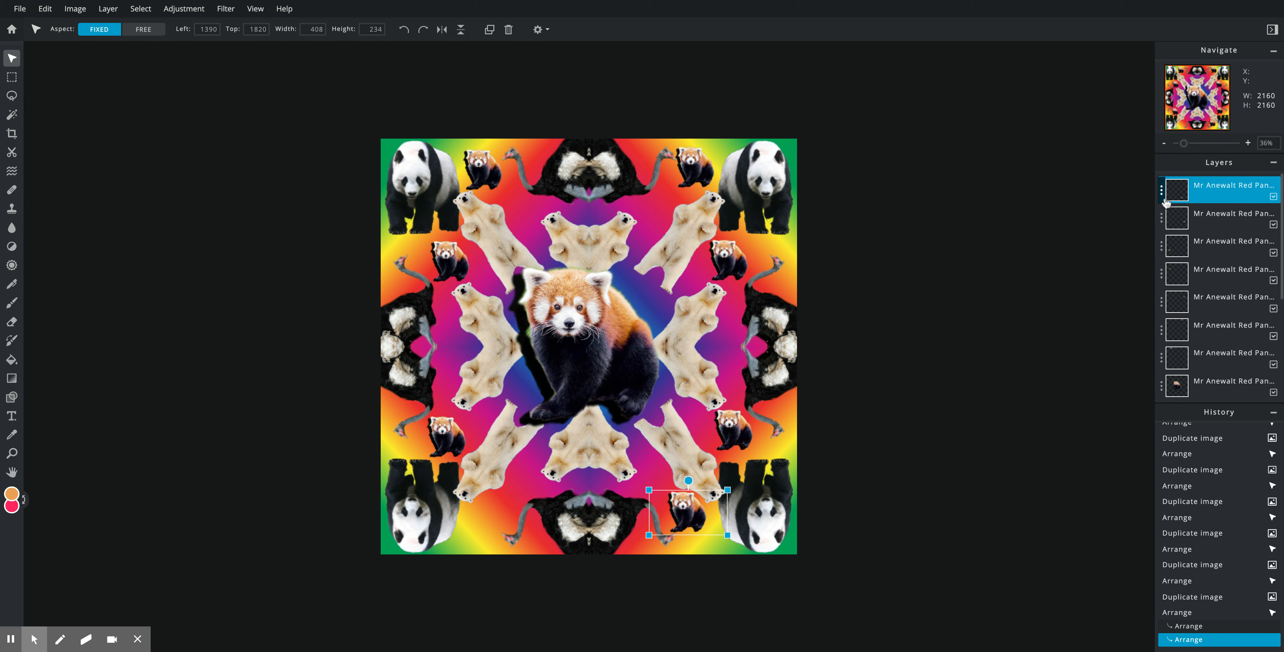
# Duplicate the bottom small red panda and place the copy between the lower-left giant panda and the bottom ostrich, at about Left 354, Top 1844
pyautogui.click(1162, 190)
pyautogui.click(1116, 363)
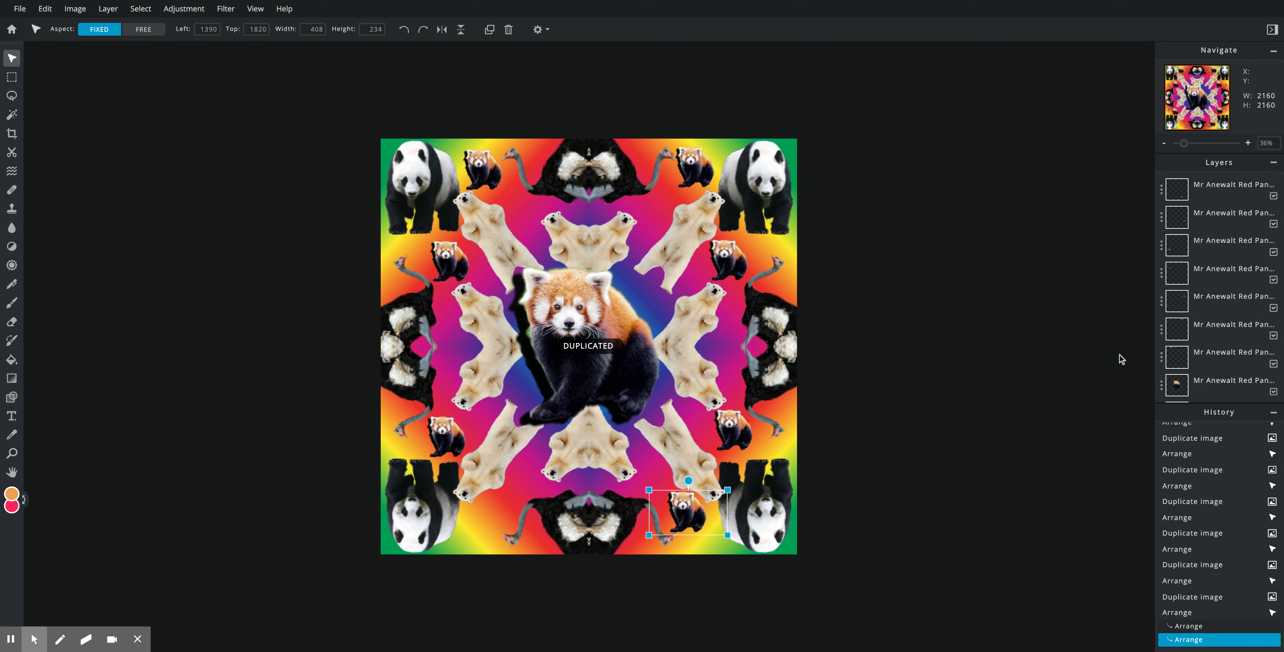
pyautogui.click(609, 367)
pyautogui.scroll(-3, 649, 462)
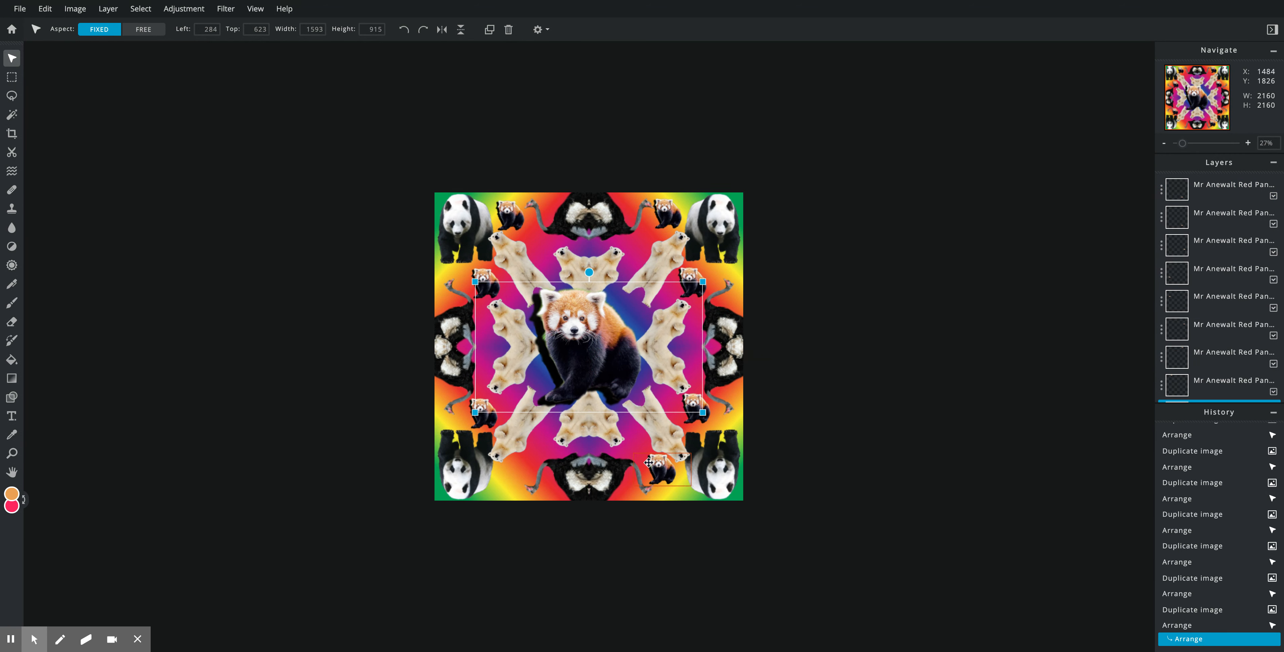
pyautogui.scroll(-2, 662, 484)
pyautogui.moveTo(662, 472); pyautogui.dragTo(604, 470)
pyautogui.moveTo(562, 460); pyautogui.dragTo(547, 475)
pyautogui.scroll(-1, 547, 475)
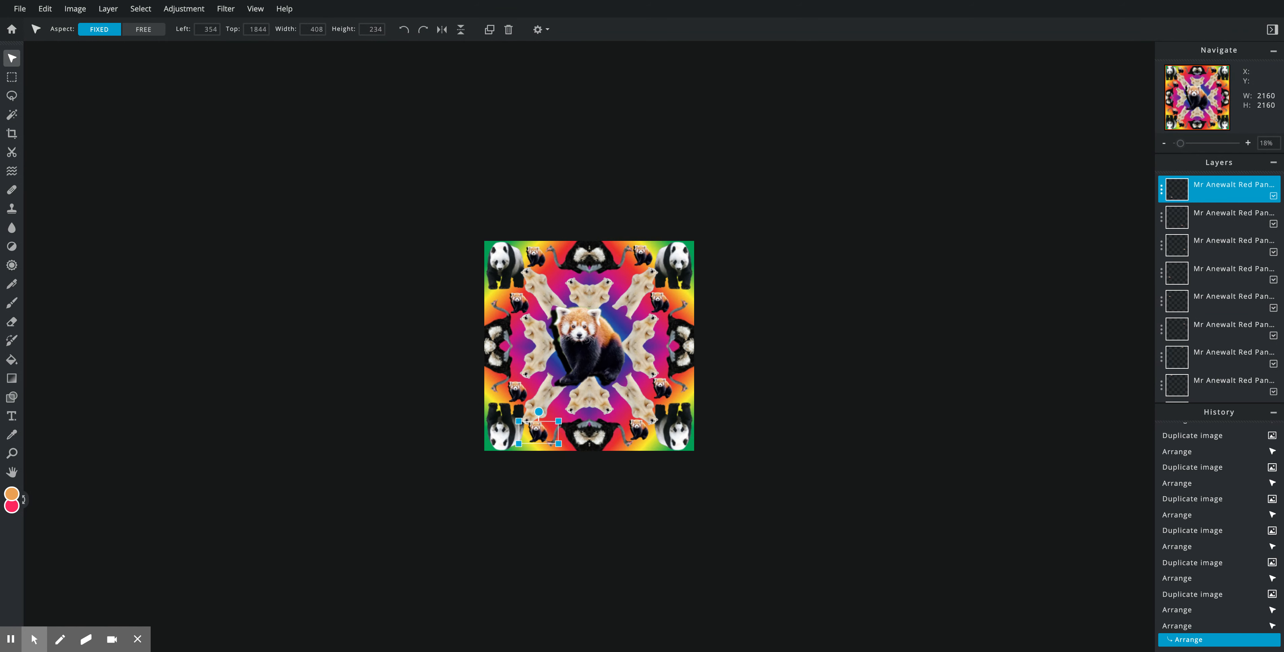
pyautogui.click(1185, 144)
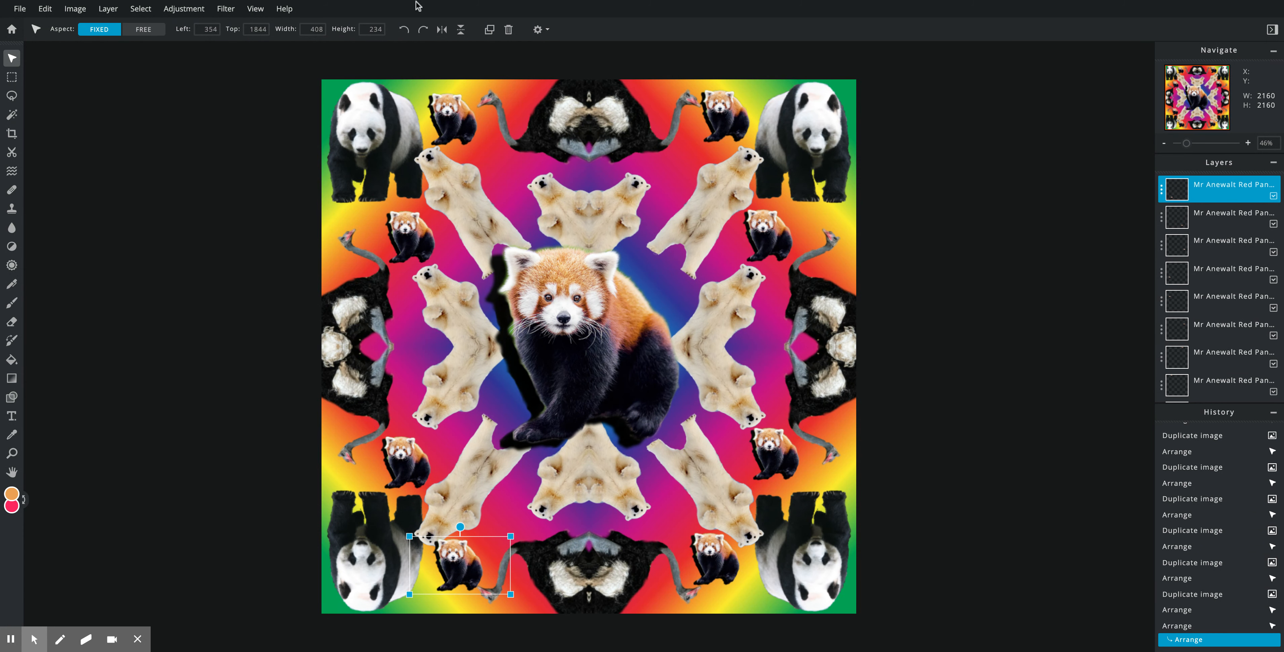
pyautogui.click(23, 9)
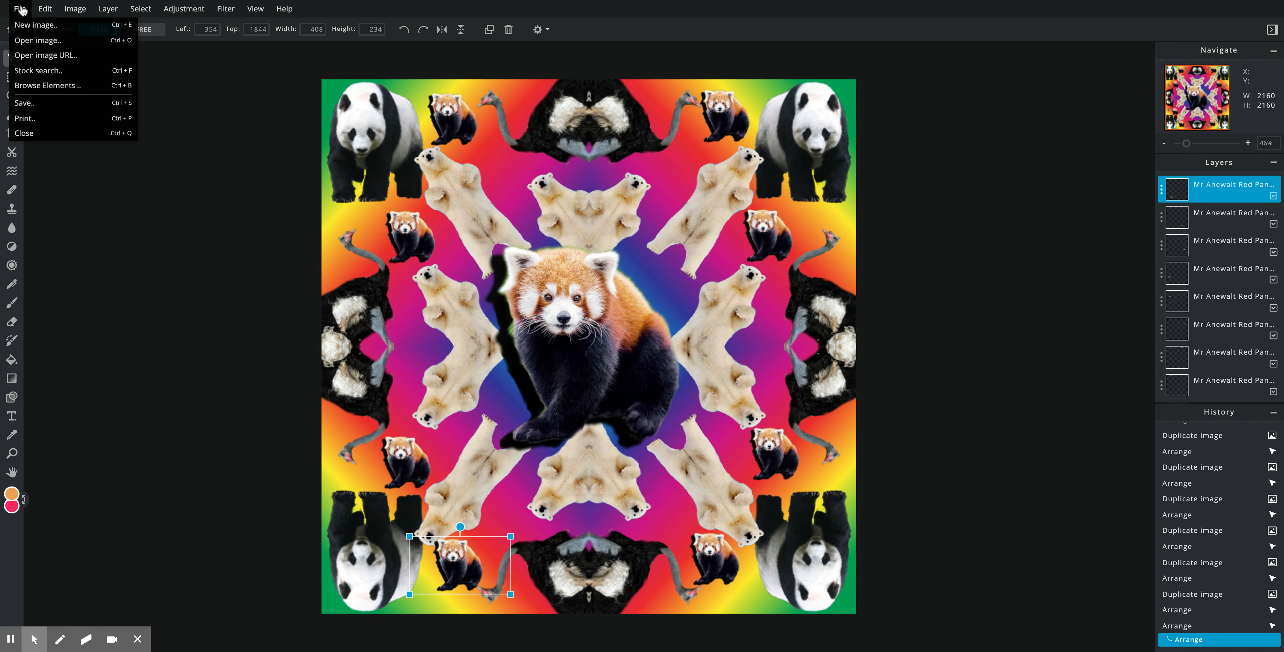
pyautogui.moveTo(36, 10)
pyautogui.click(123, 43)
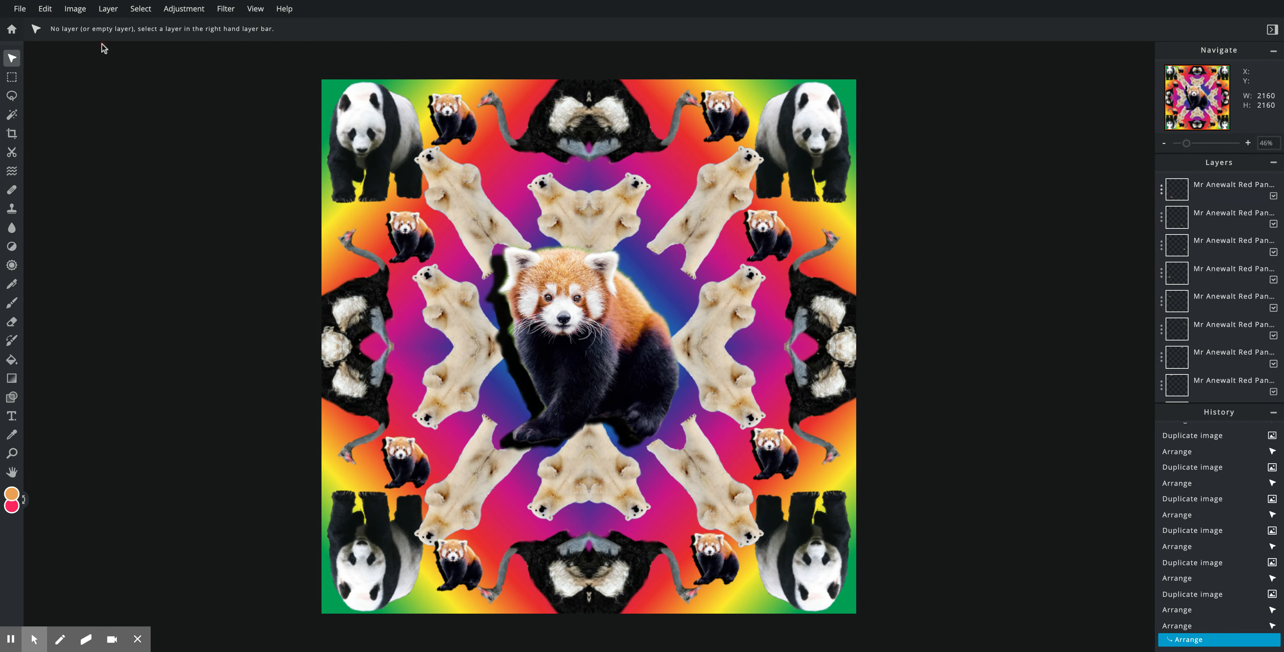
# Save the artwork as a PXD file, naming it with the author's name followed by "Panda Mandala V2"
pyautogui.click(19, 9)
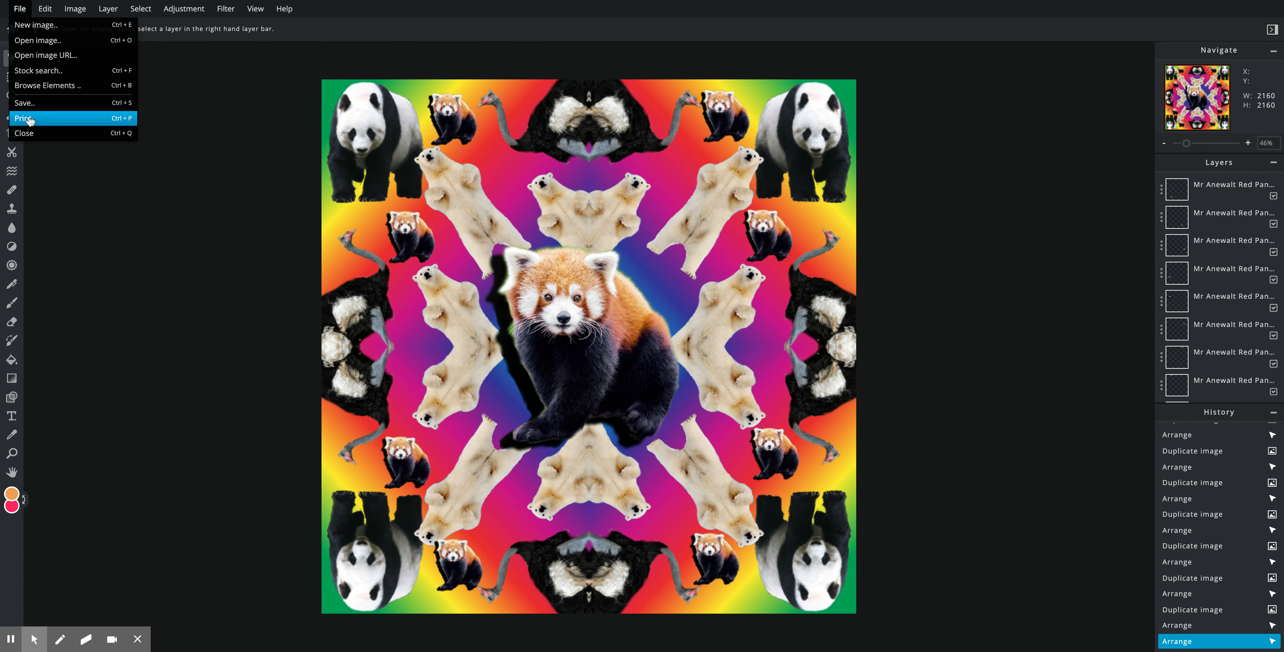
pyautogui.click(28, 103)
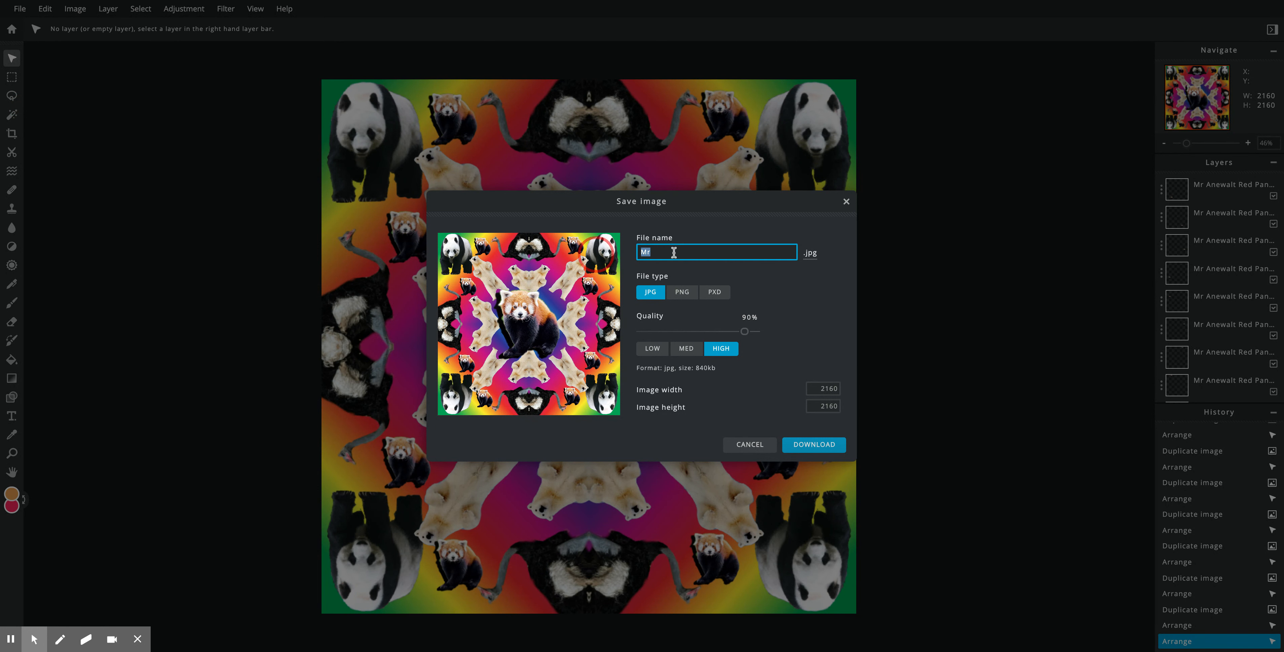
pyautogui.write('Mr Anewalt Panda Mandala V2')
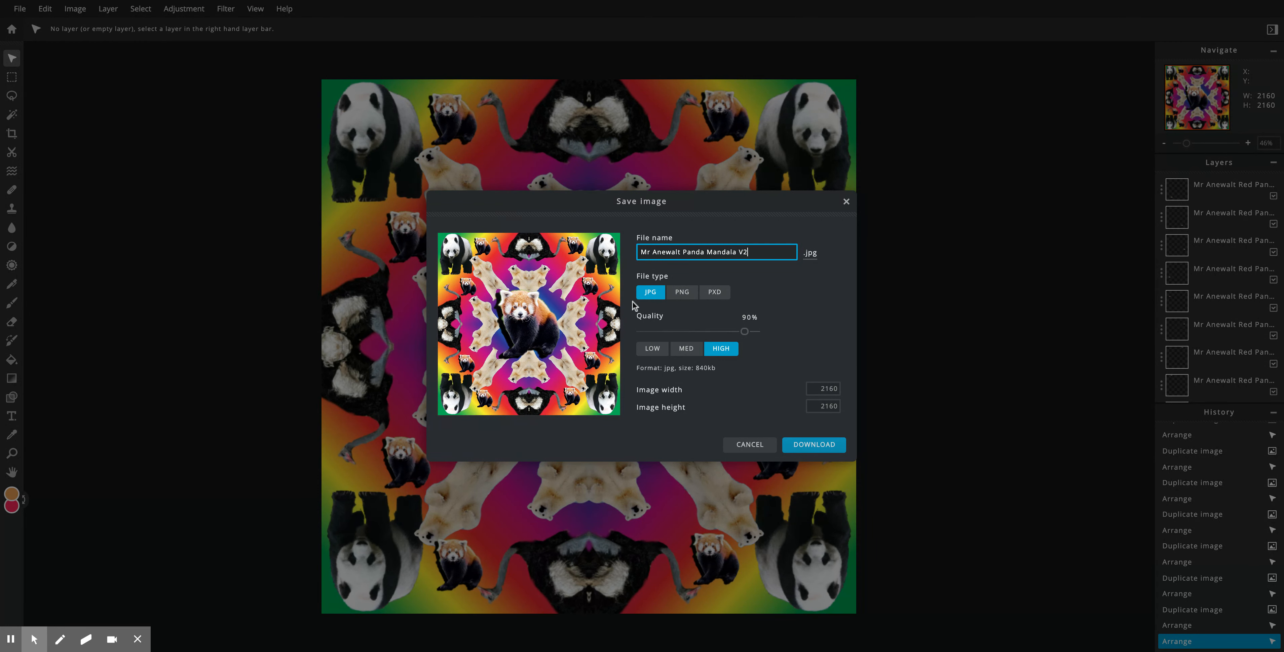
pyautogui.click(712, 296)
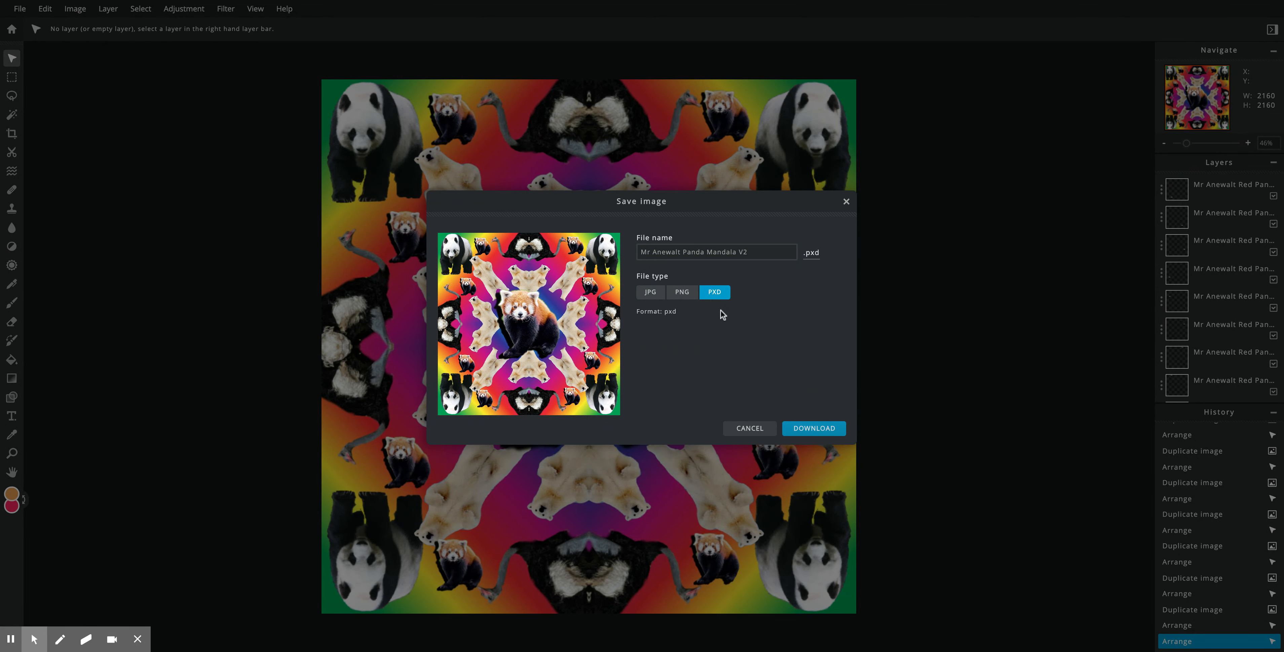
pyautogui.click(813, 432)
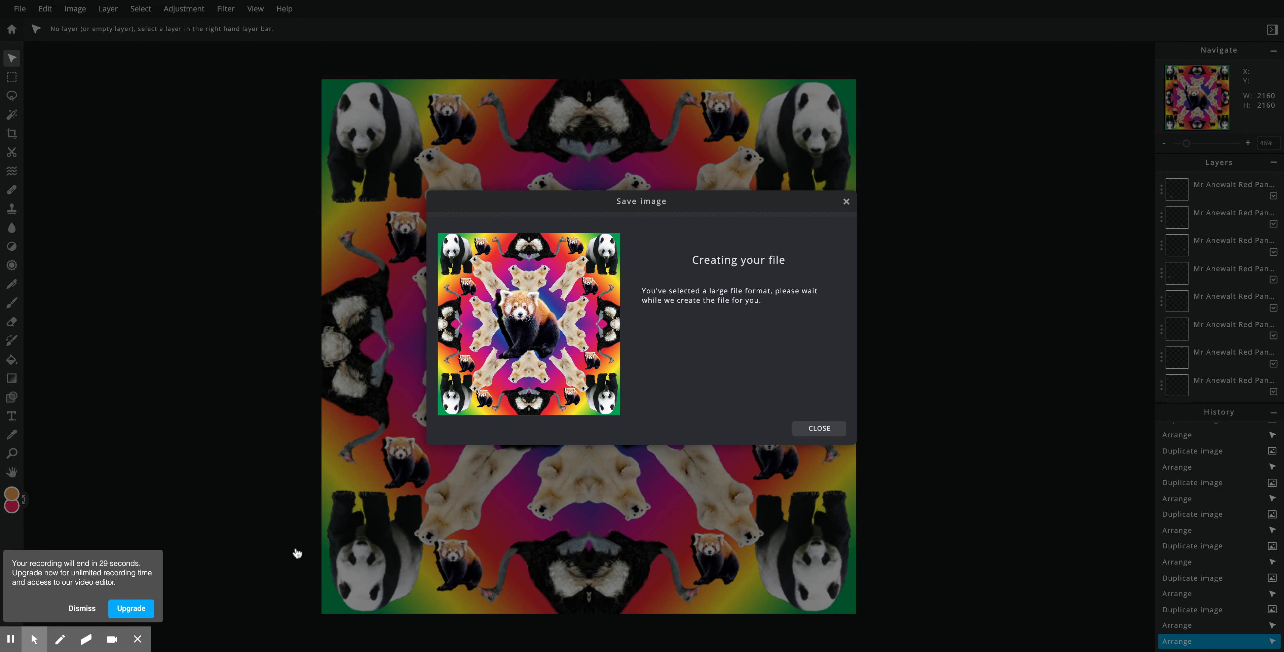